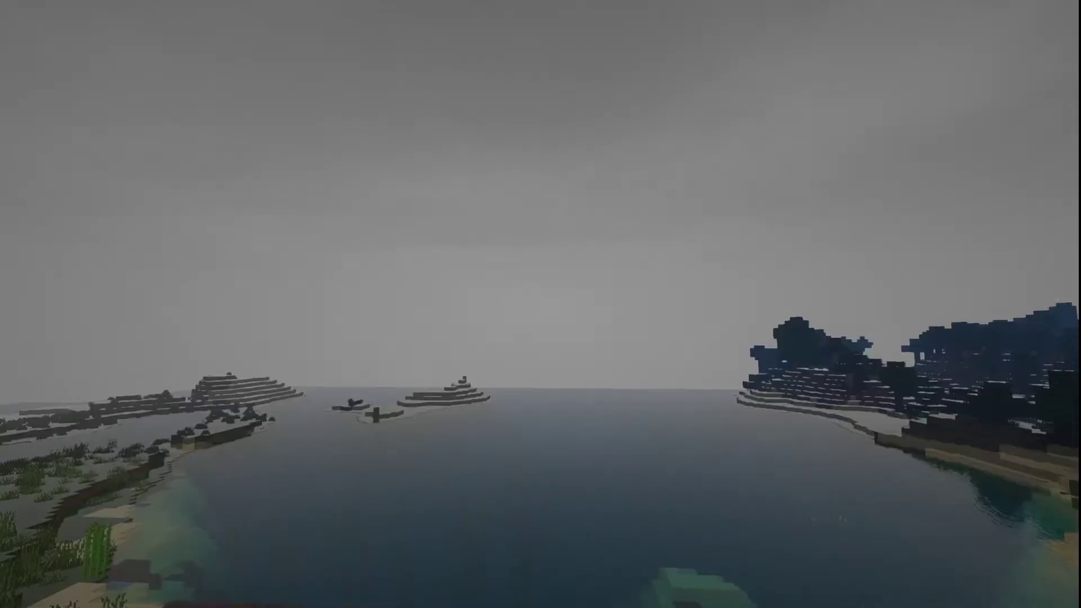
- Bring back the HUD, kill your own player with /kill, and respawn
{"action": "key", "text": "F1"}
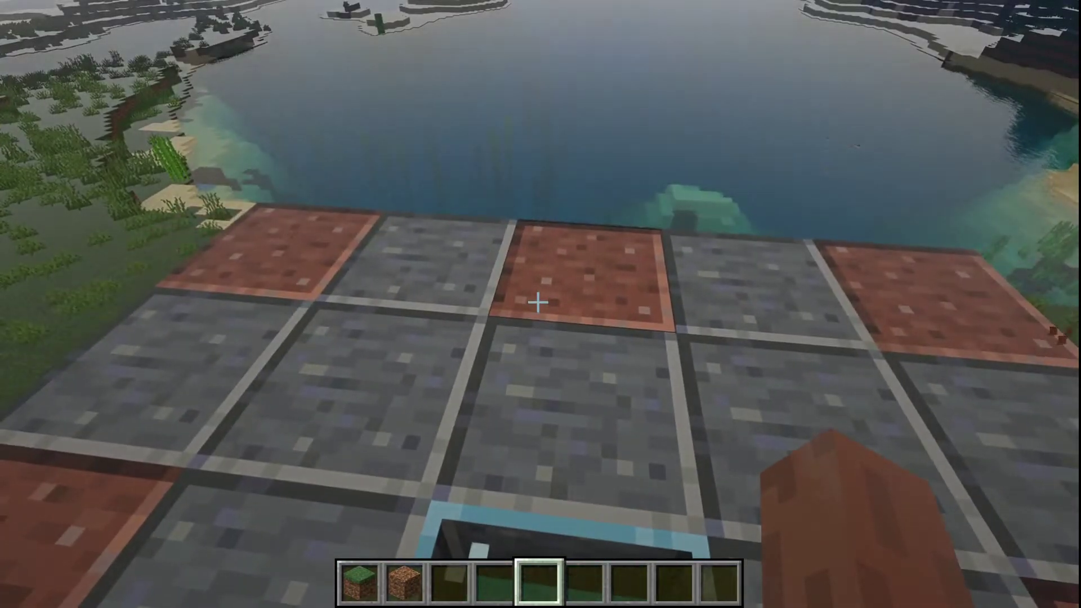
{"action": "key", "text": "slash"}
{"action": "type", "text": "kill dovamero"}
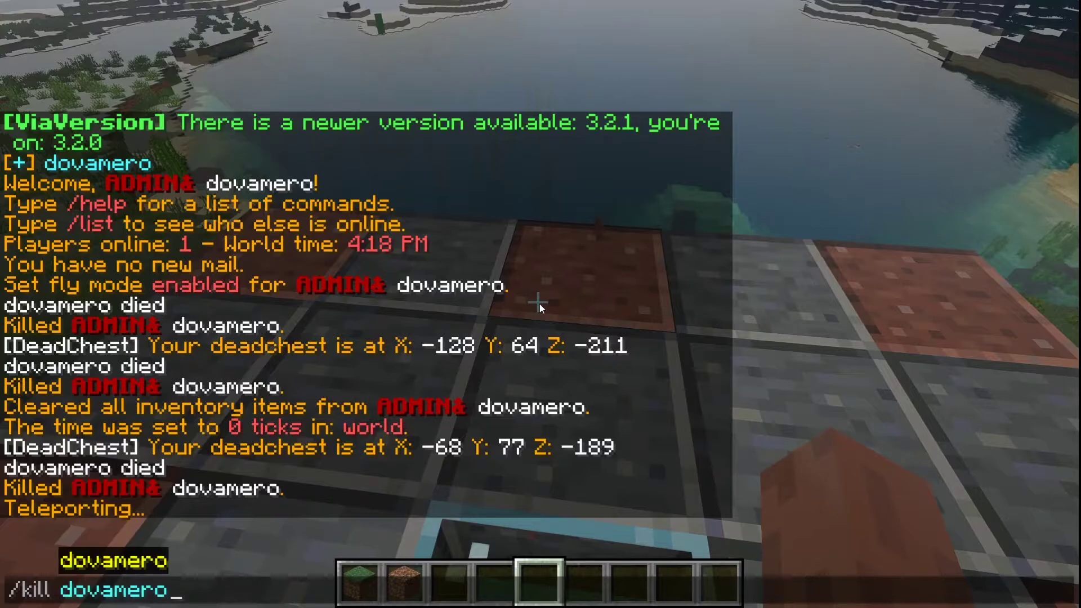
{"action": "key", "text": "Return"}
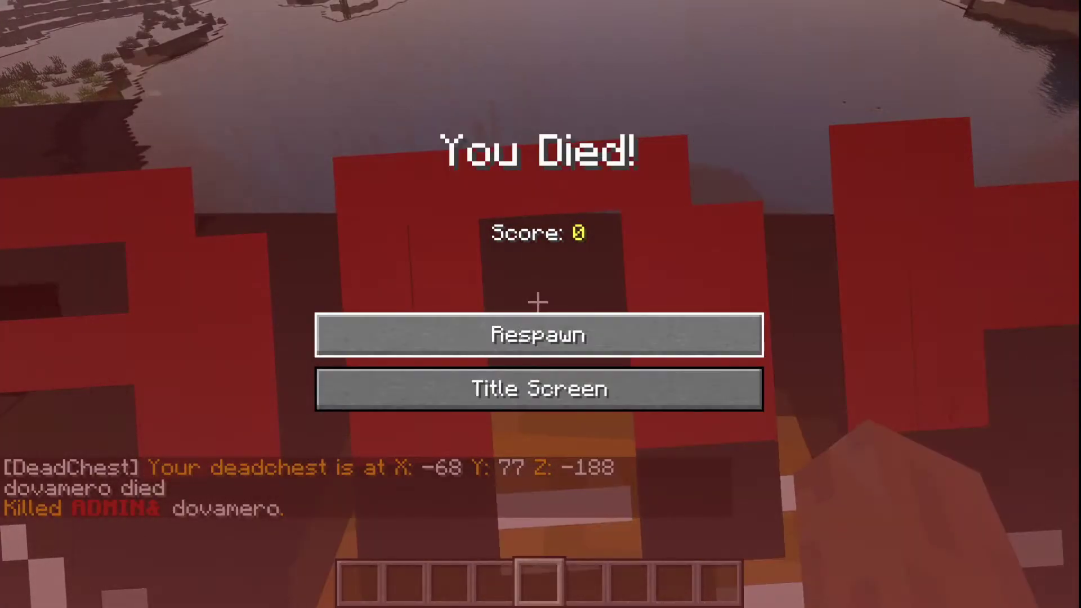
{"action": "left_click", "coordinate": [511, 342]}
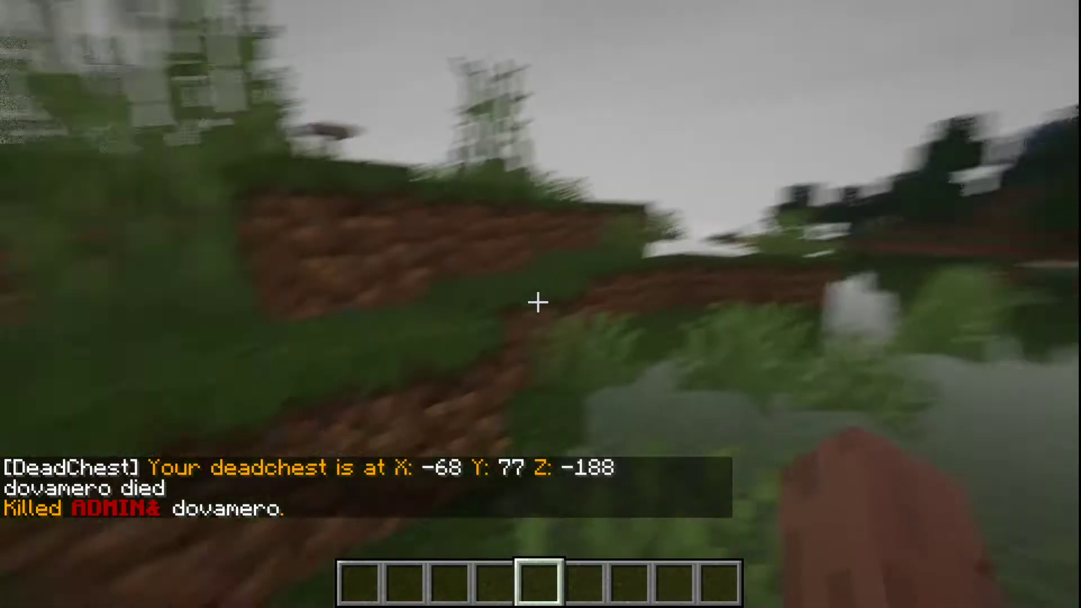
- Check the chat history, then enter the teleport command /tp -68 77 -188 to reach the death chest
{"action": "key", "text": "t"}
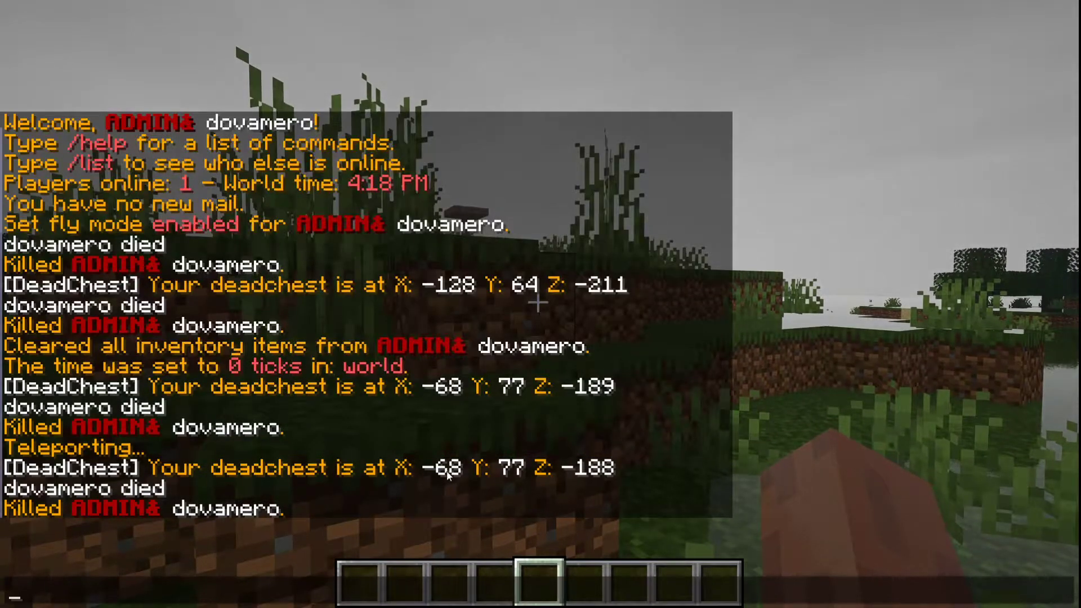
{"action": "key", "text": "Escape"}
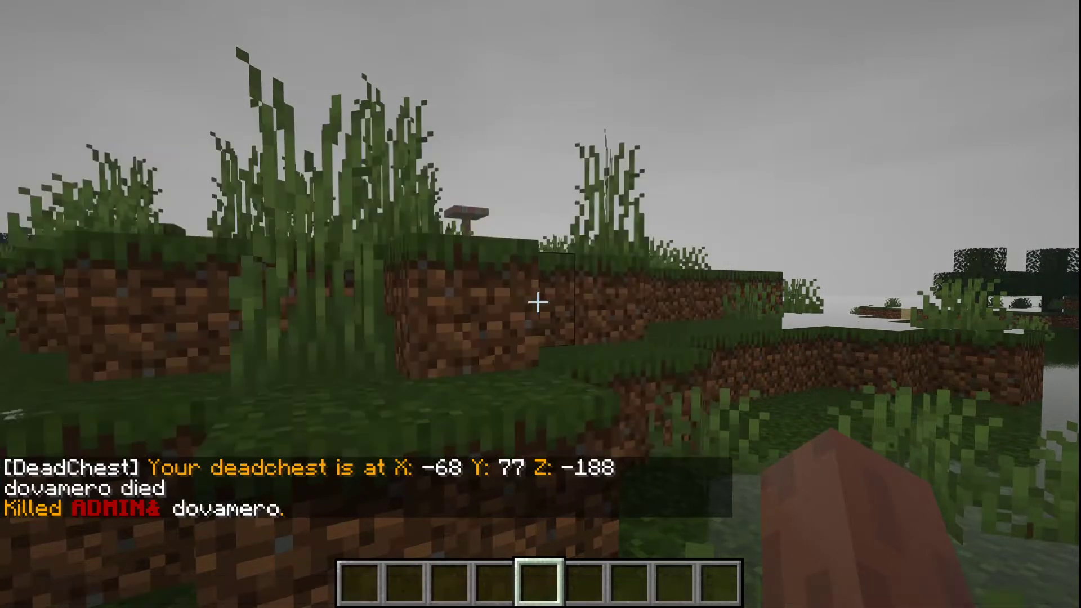
{"action": "type", "text": "t"}
{"action": "type", "text": "/tp"}
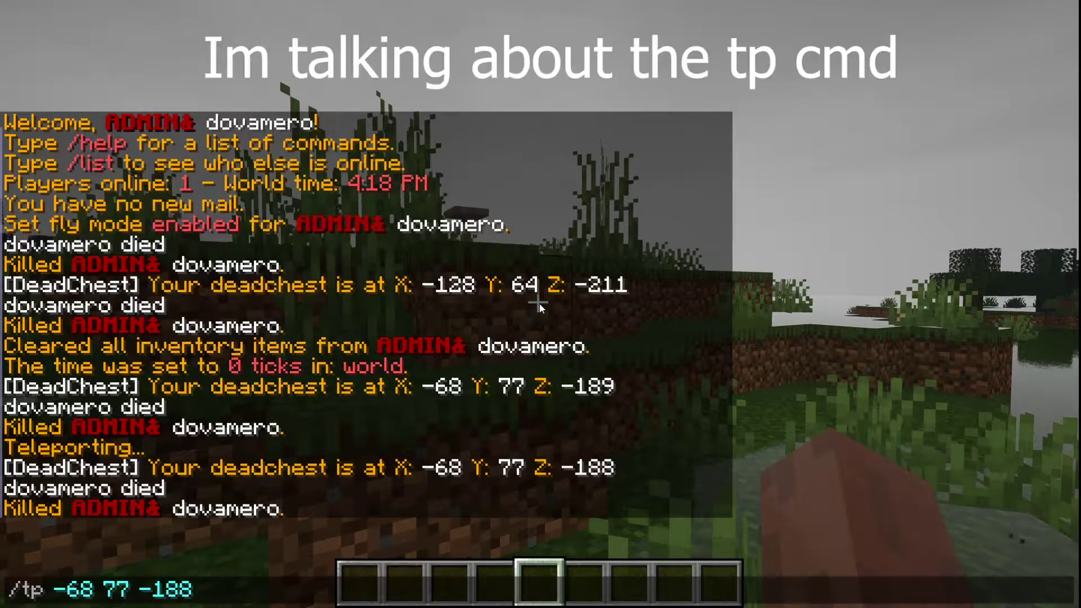
- Teleport to -68 77 -188, circle the death chest, and open it to recover the grass and dirt
{"action": "key", "text": "Return"}
{"action": "key", "text": "s"}
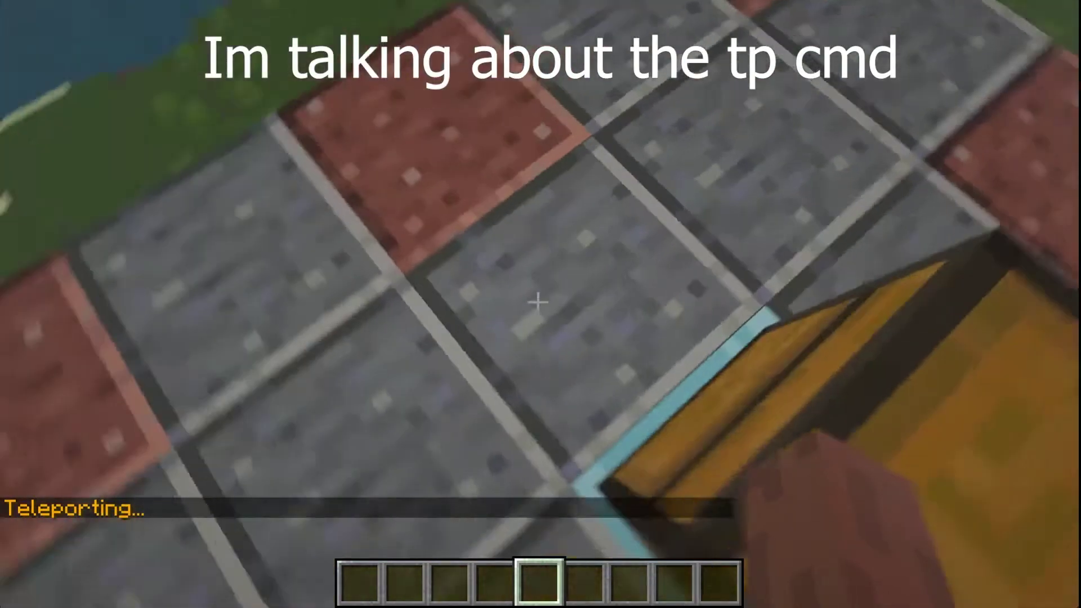
{"action": "key", "text": "a"}
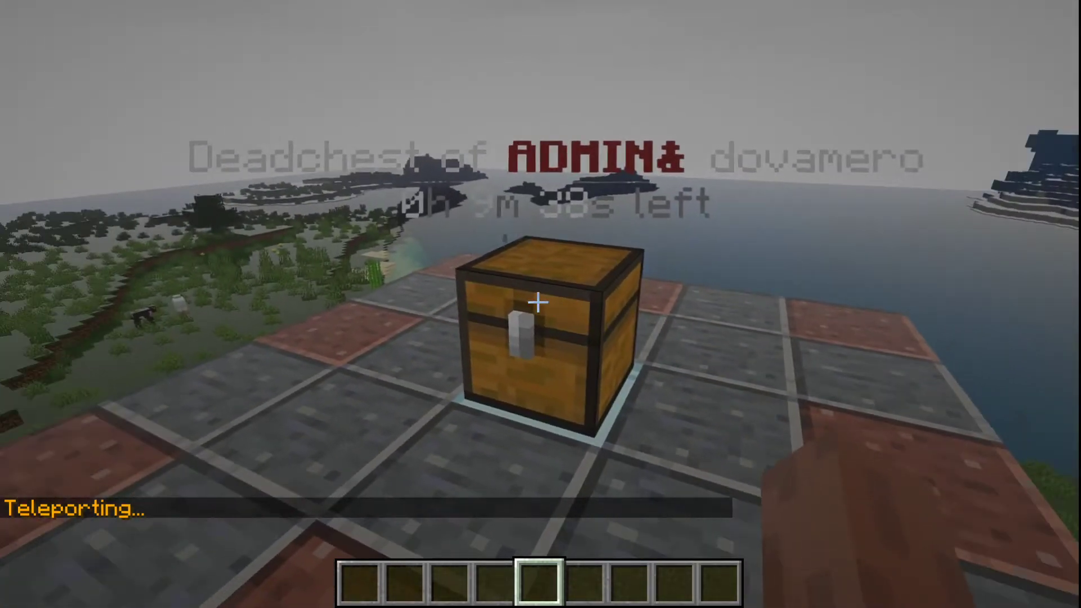
{"action": "right_click", "coordinate": [538, 302]}
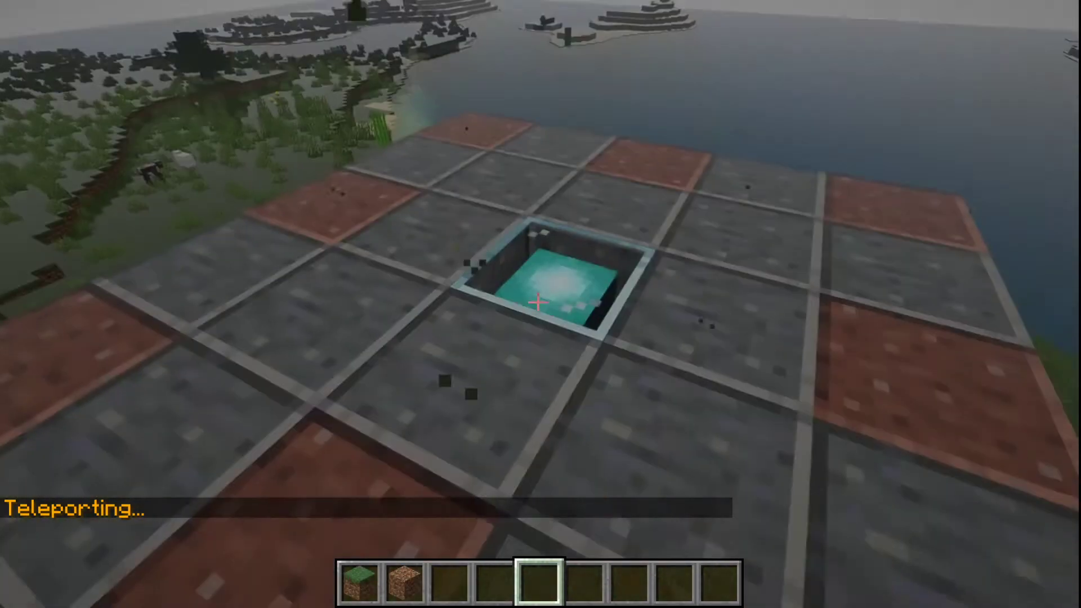
{"action": "right_click", "coordinate": [537, 302]}
{"action": "key", "text": "Escape"}
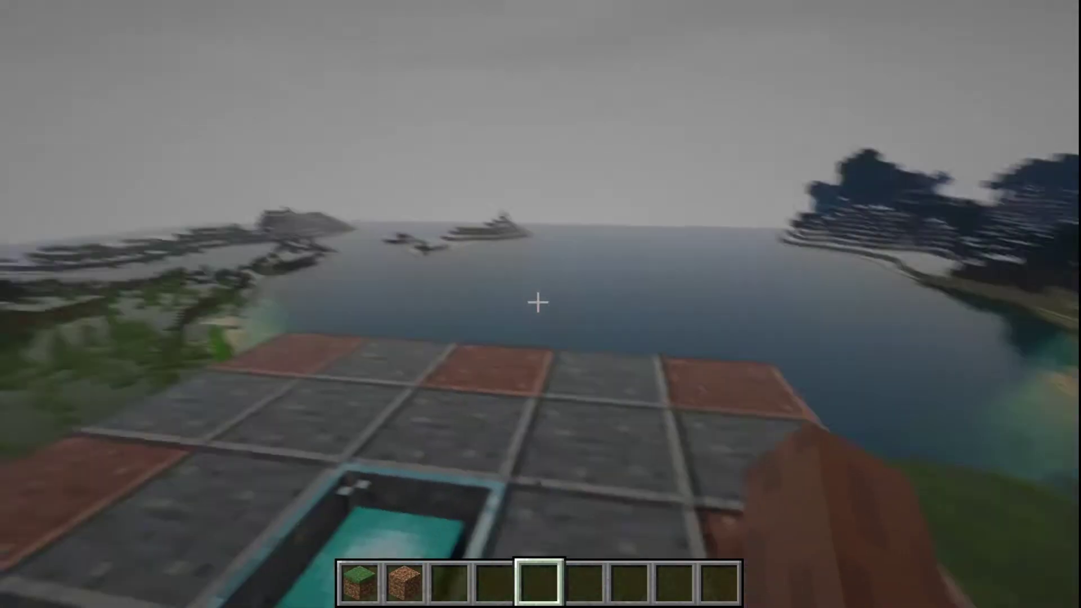
- Clear the inventory with /ci
{"action": "key", "text": "slash"}
{"action": "type", "text": "ci"}
{"action": "key", "text": "Return"}
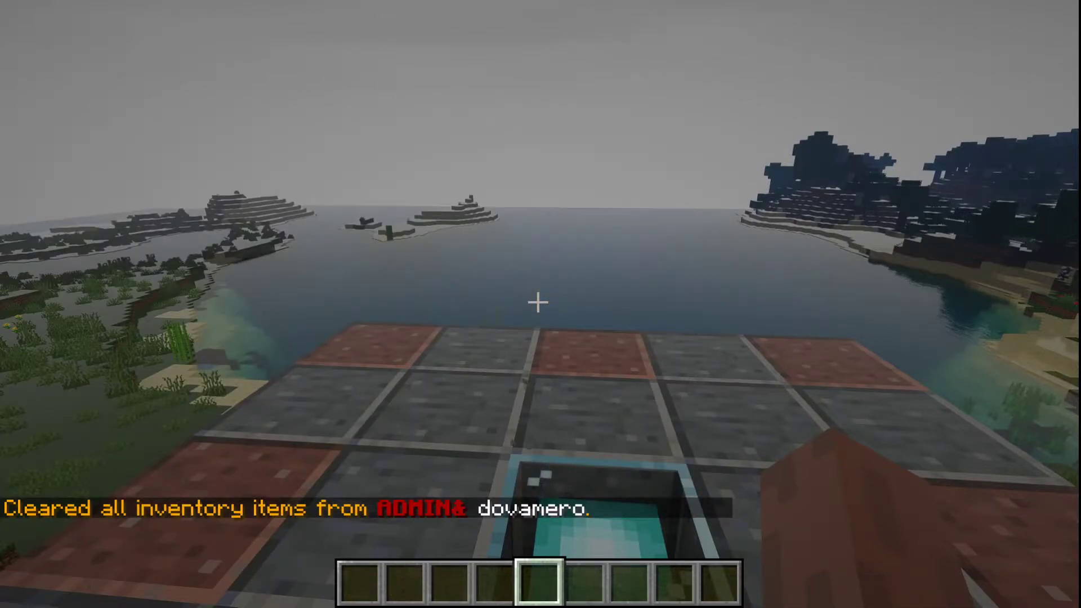
- Run /dc and /dc list to confirm no death chests exist
{"action": "type", "text": "t"}
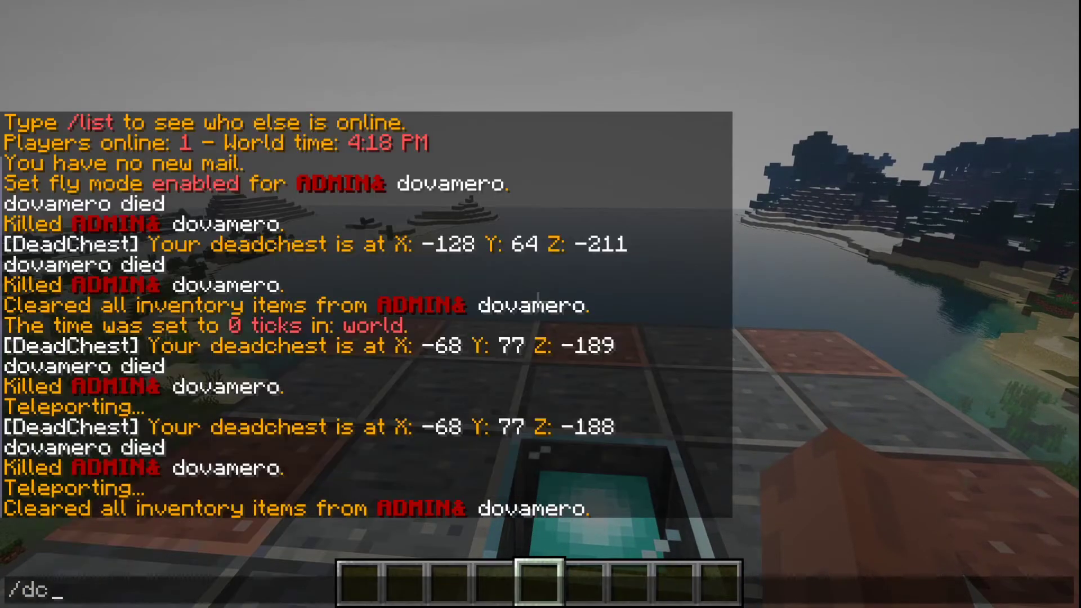
{"action": "type", "text": "/dc"}
{"action": "key", "text": "Return"}
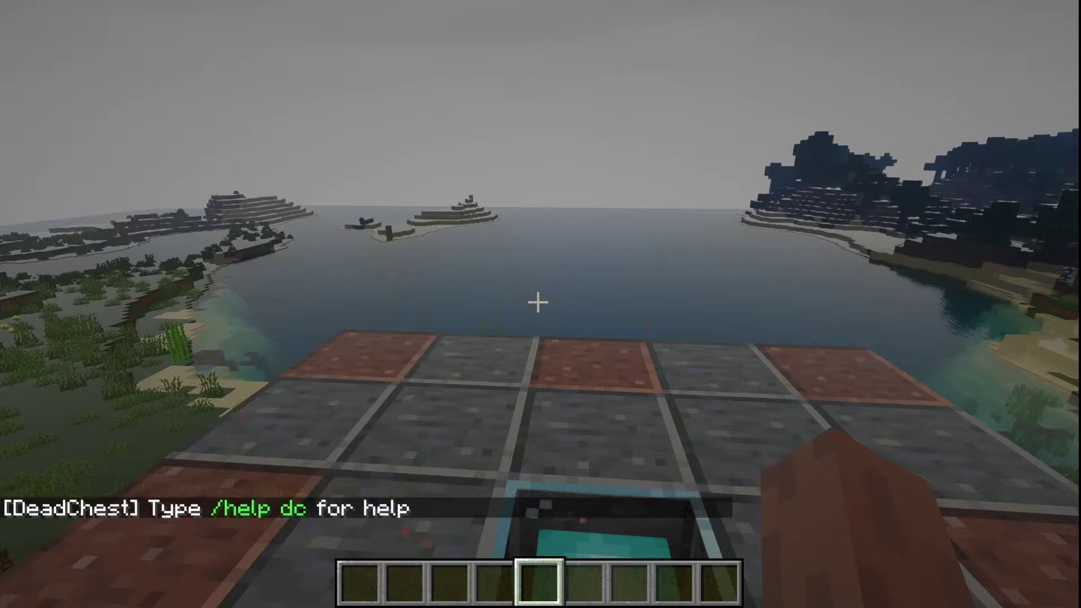
{"action": "type", "text": "/d"}
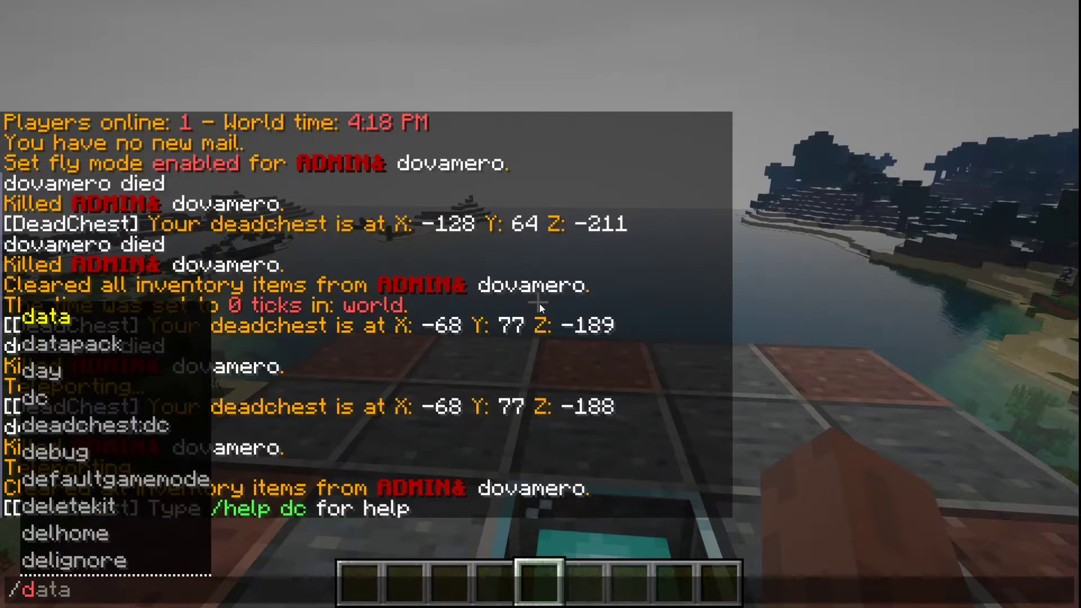
{"action": "type", "text": "c l"}
{"action": "key", "text": "Tab"}
{"action": "key", "text": "Return"}
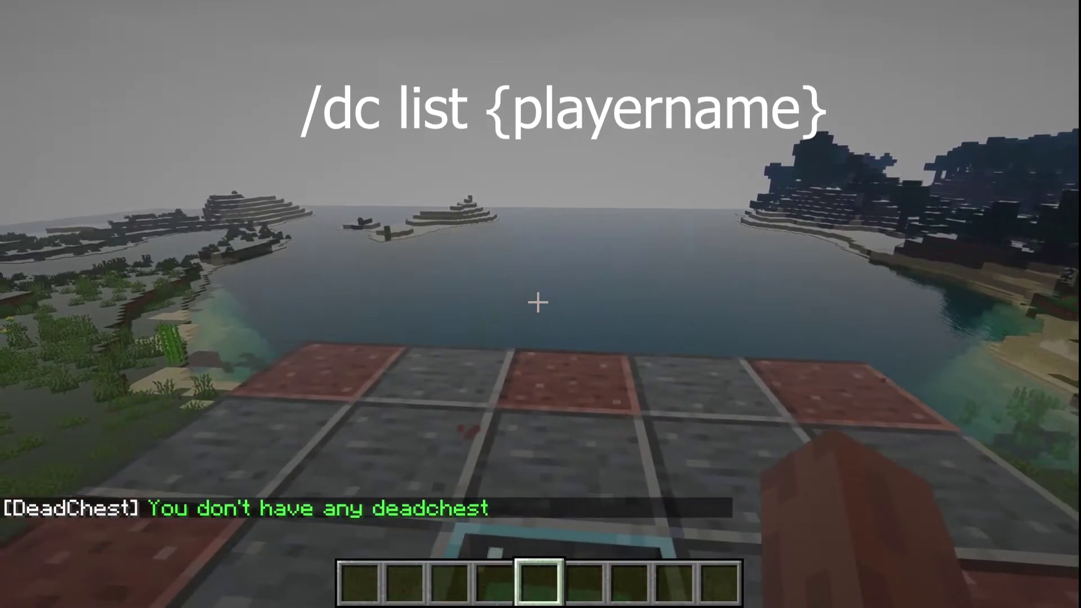
- Put a bedrock block into the first hotbar slot from the creative inventory
{"action": "key", "text": "e"}
{"action": "left_click", "coordinate": [510, 274]}
{"action": "left_click", "coordinate": [356, 419]}
- Kill your own player while holding bedrock, then respawn
{"action": "type", "text": "e"}
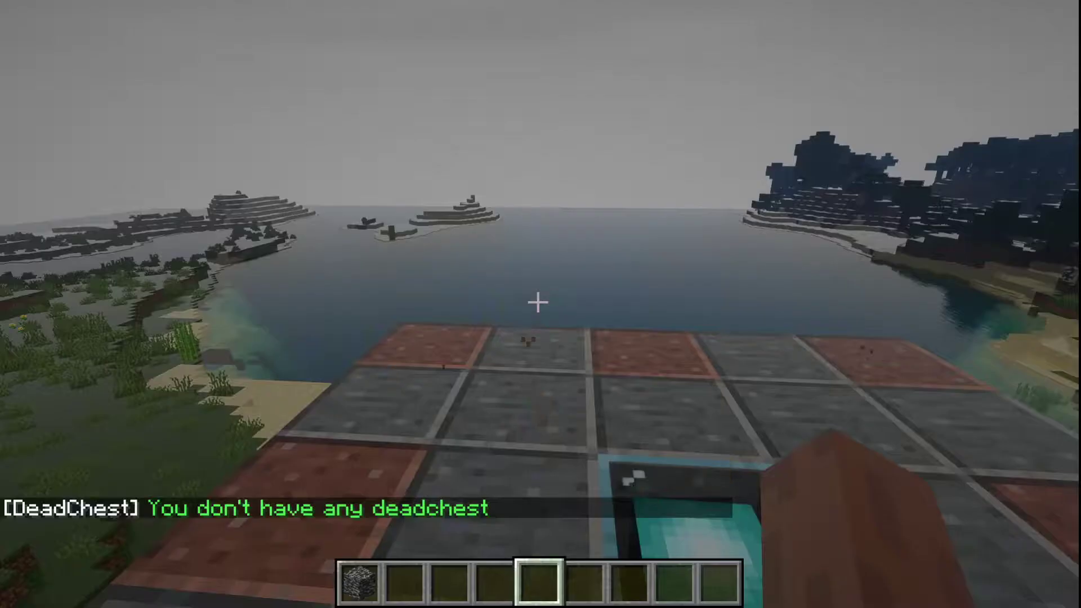
{"action": "type", "text": "/kill d"}
{"action": "key", "text": "Tab"}
{"action": "key", "text": "Return"}
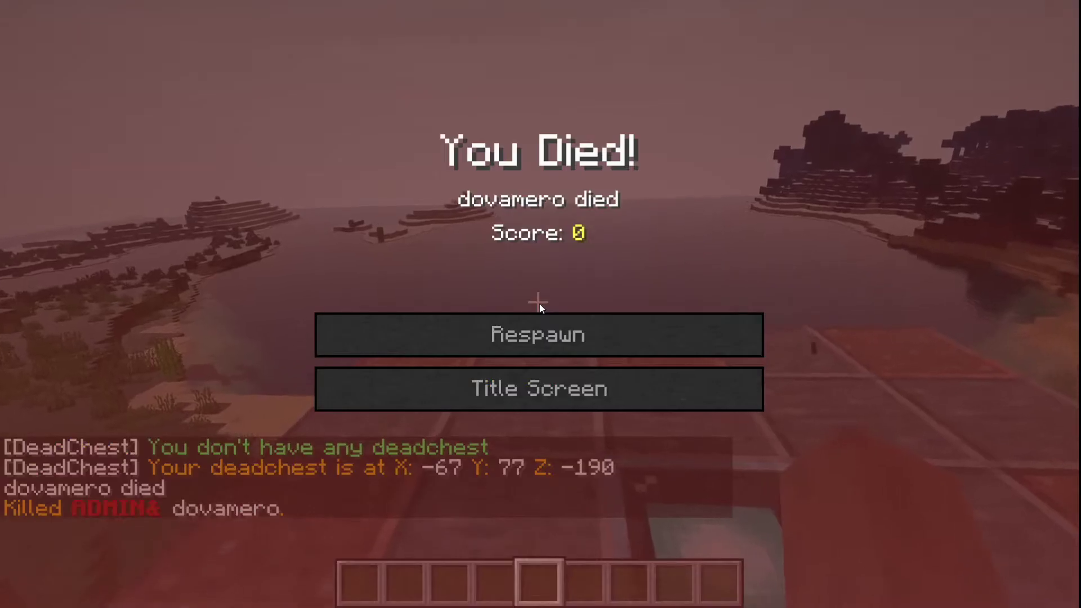
{"action": "left_click", "coordinate": [540, 332]}
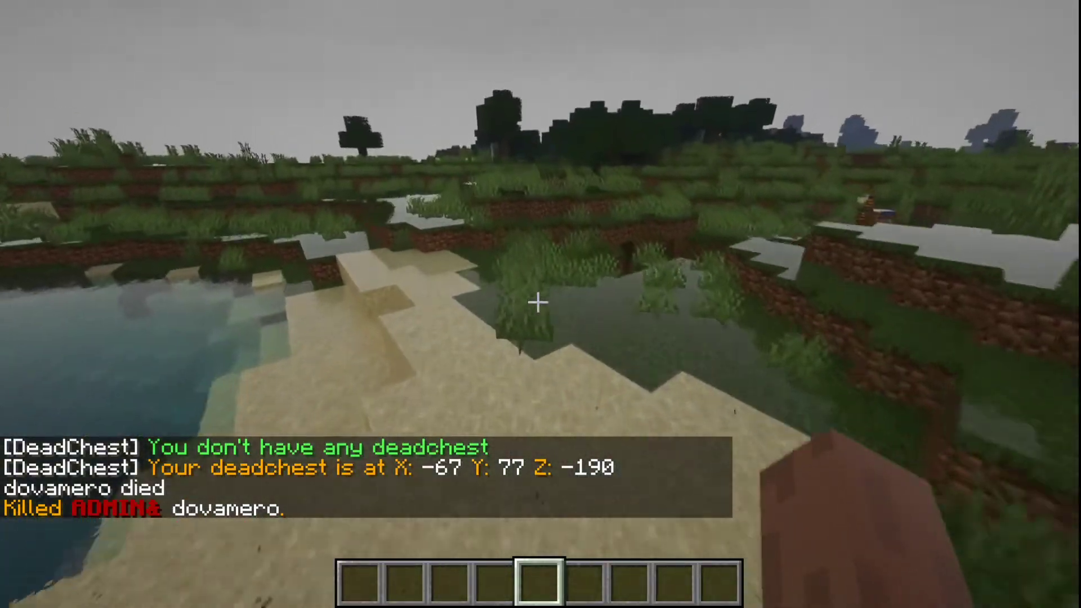
- Put Oak Planks in the first hotbar slot, repeat the kill command, and respawn
{"action": "key", "text": "e"}
{"action": "left_click", "coordinate": [600, 248]}
{"action": "left_click", "coordinate": [343, 423]}
{"action": "key", "text": "e"}
{"action": "key", "text": "t"}
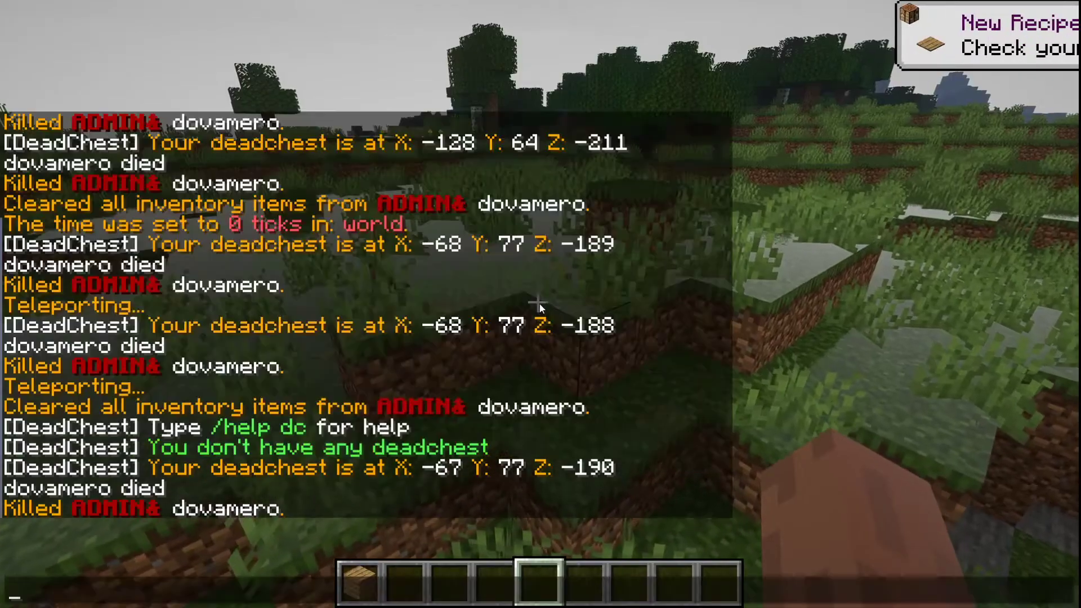
{"action": "key", "text": "Up"}
{"action": "key", "text": "Return"}
{"action": "left_click", "coordinate": [539, 333]}
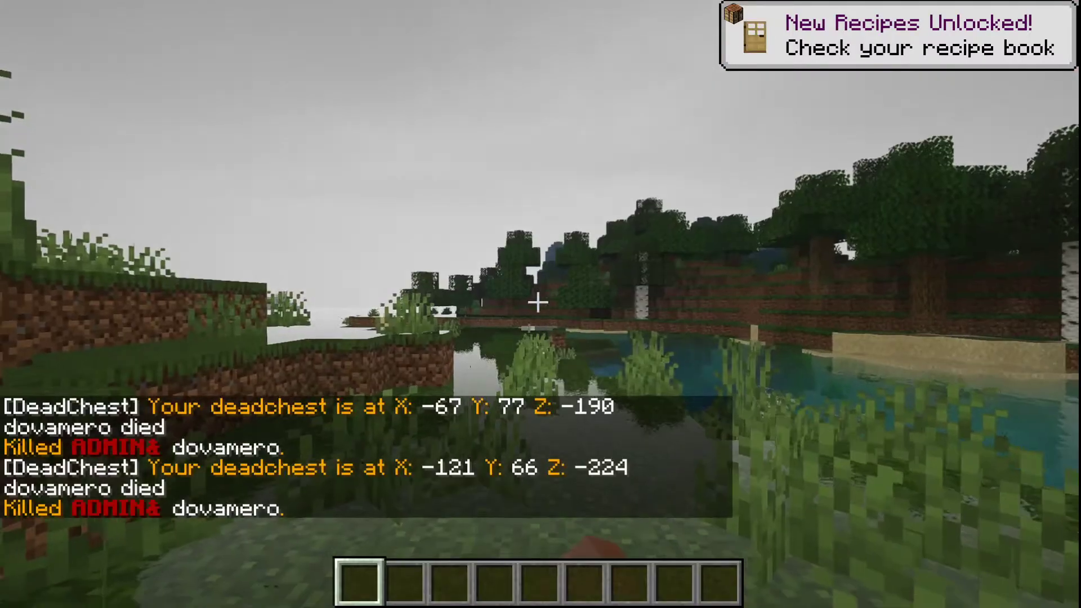
- Run /dc list to show chests at -67 77 -190 and -121 66 -224, each with about ten minutes left
{"action": "key", "text": "slash"}
{"action": "type", "text": "dc list"}
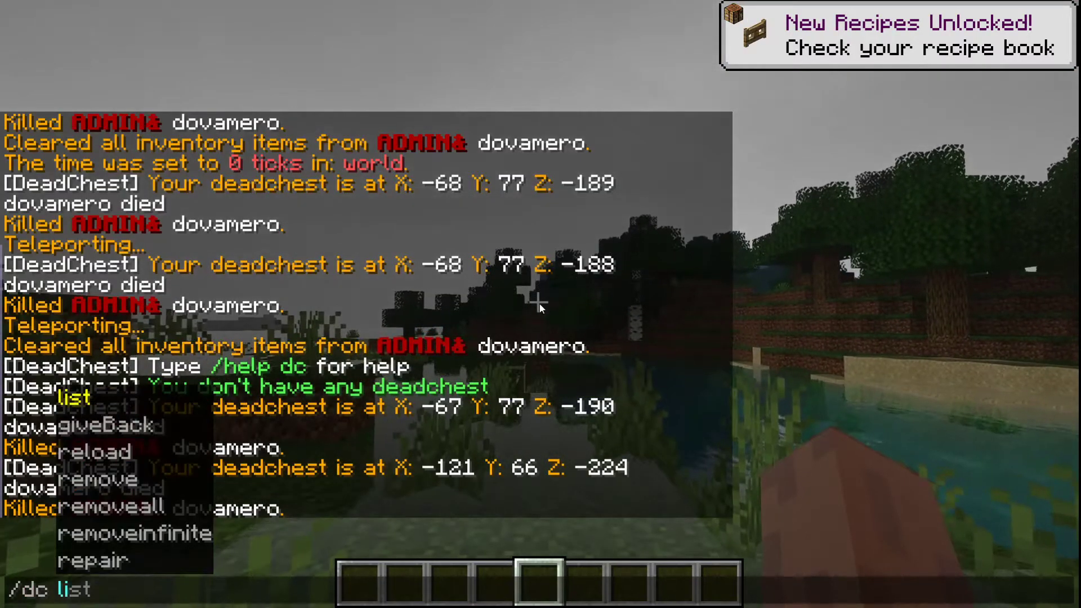
{"action": "key", "text": "Return"}
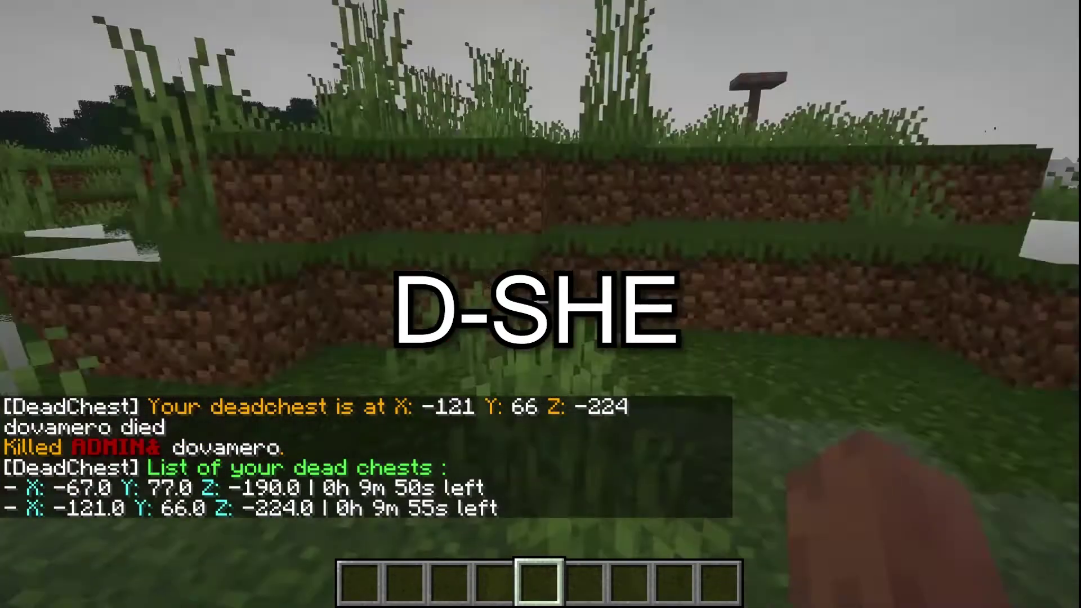
{"action": "key", "text": "t"}
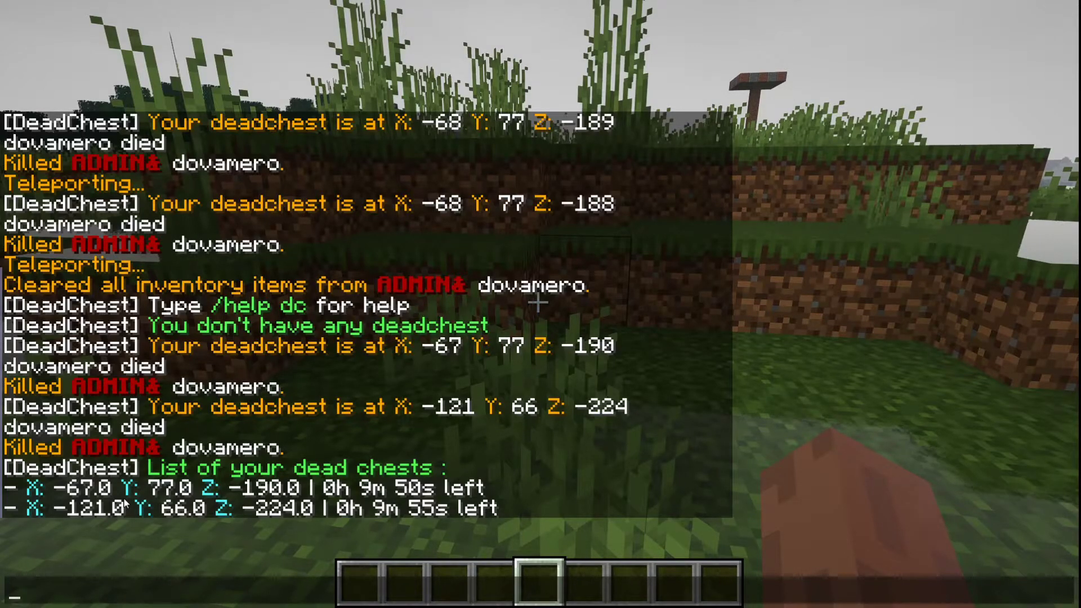
- Run /dc list all and read every player's dead chests in chat
{"action": "key", "text": "Escape"}
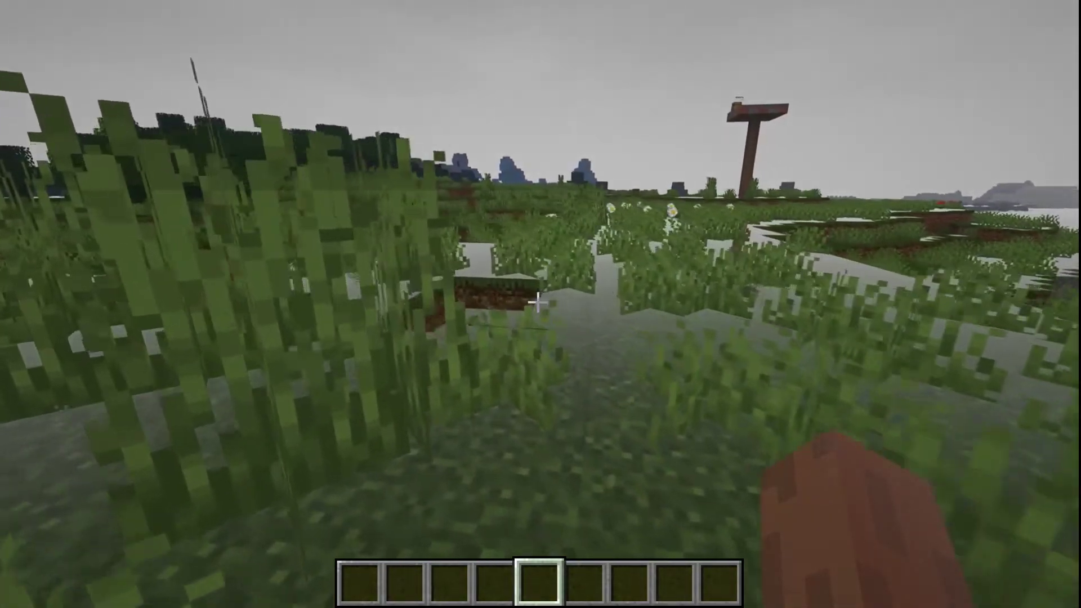
{"action": "key", "text": "slash"}
{"action": "type", "text": "dc list al"}
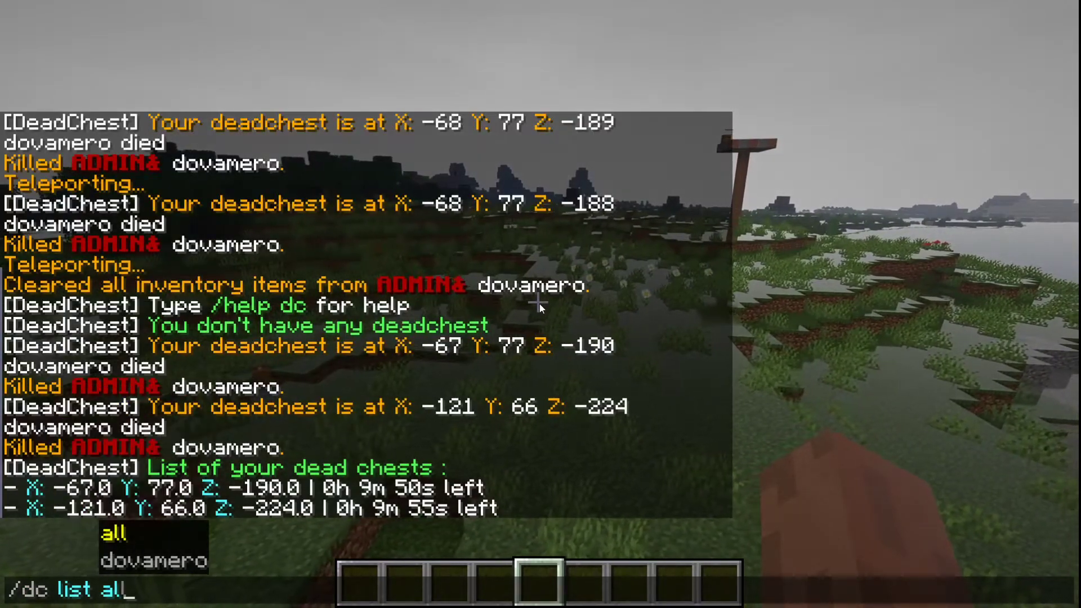
{"action": "type", "text": "l"}
{"action": "key", "text": "Return"}
{"action": "key", "text": "t"}
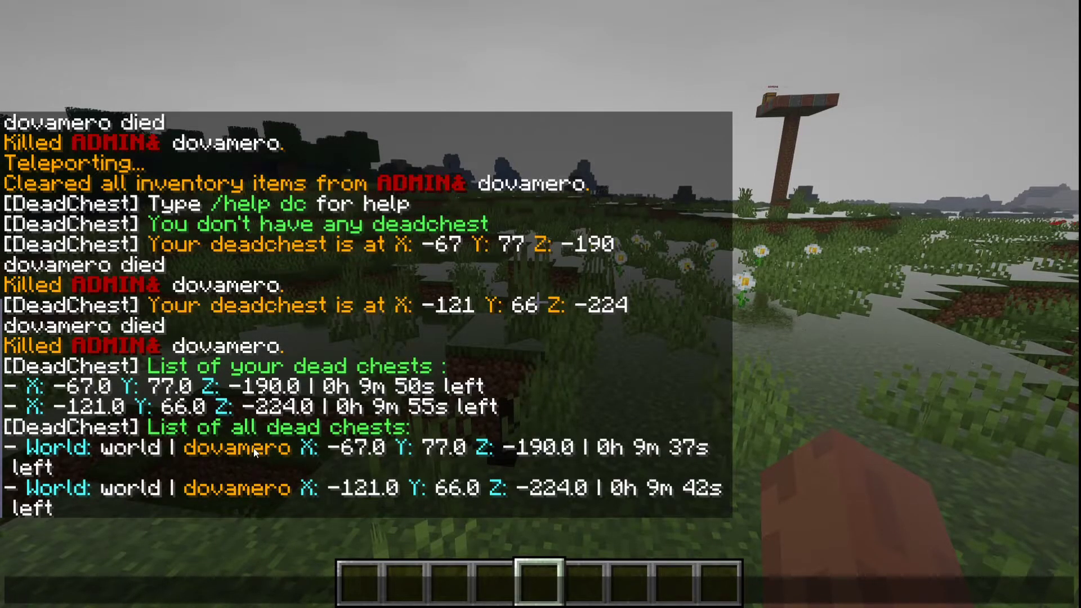
{"action": "key", "text": "Escape"}
- Return your oldest dead chest's contents with /datac giveback for your player, then review chat
{"action": "key", "text": "slash"}
{"action": "type", "text": "datac give"}
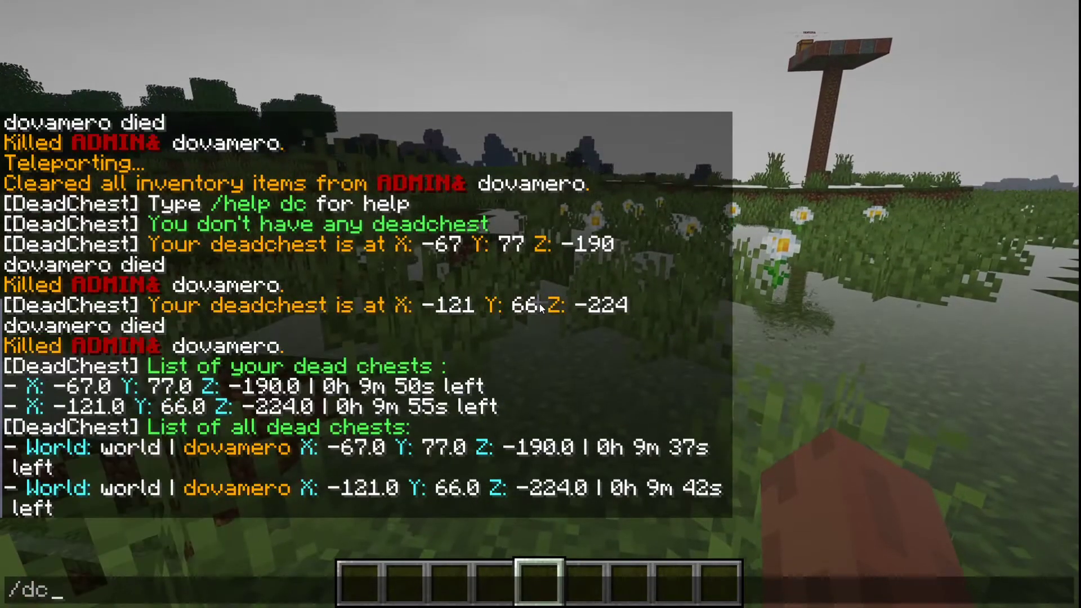
{"action": "type", "text": "back dova"}
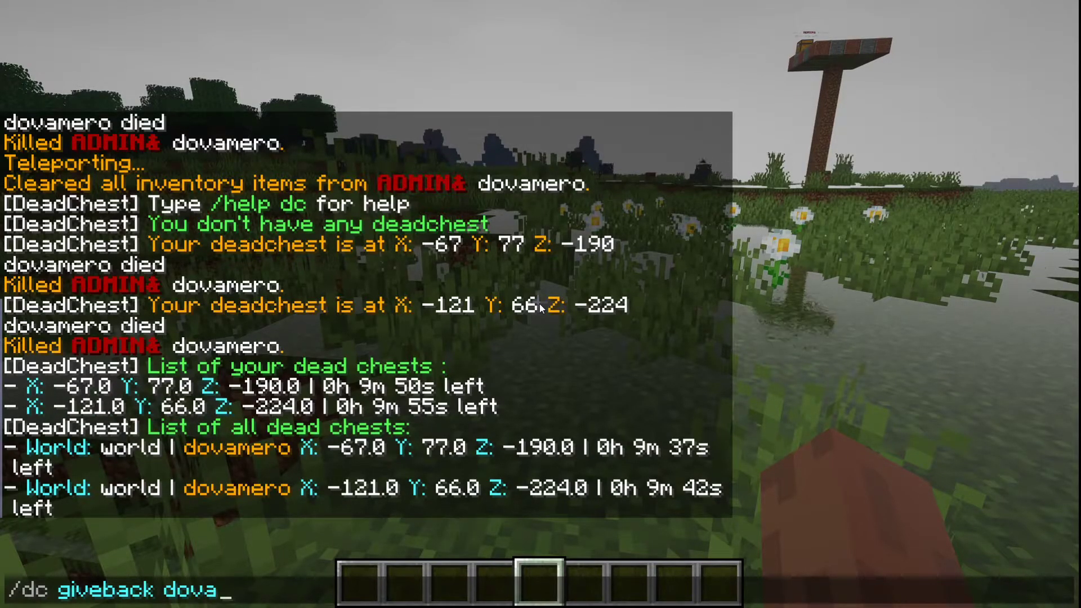
{"action": "type", "text": "mero"}
{"action": "key", "text": "Return"}
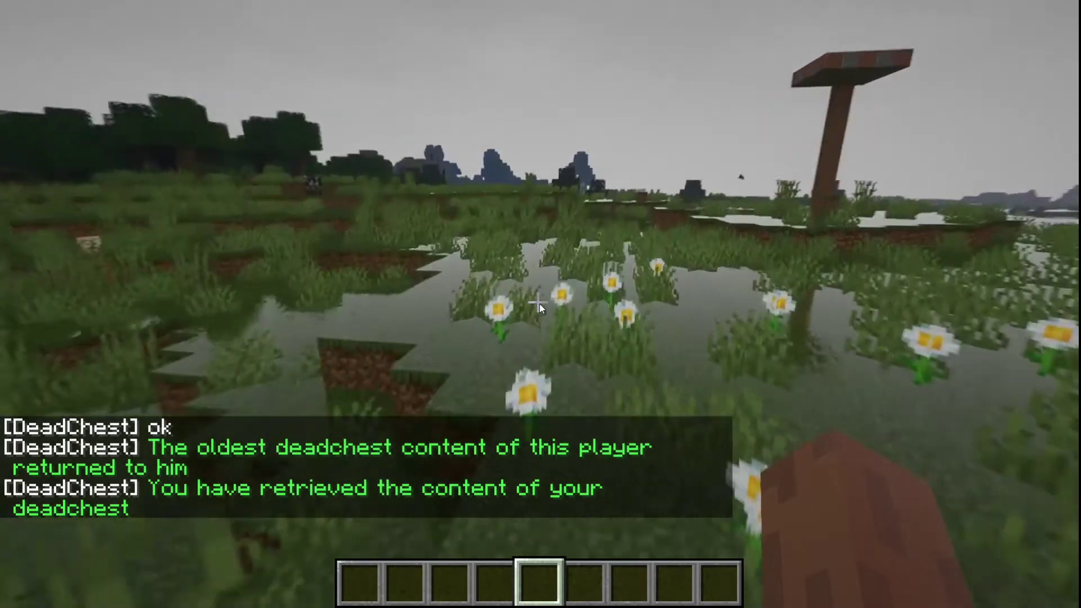
{"action": "key", "text": "t"}
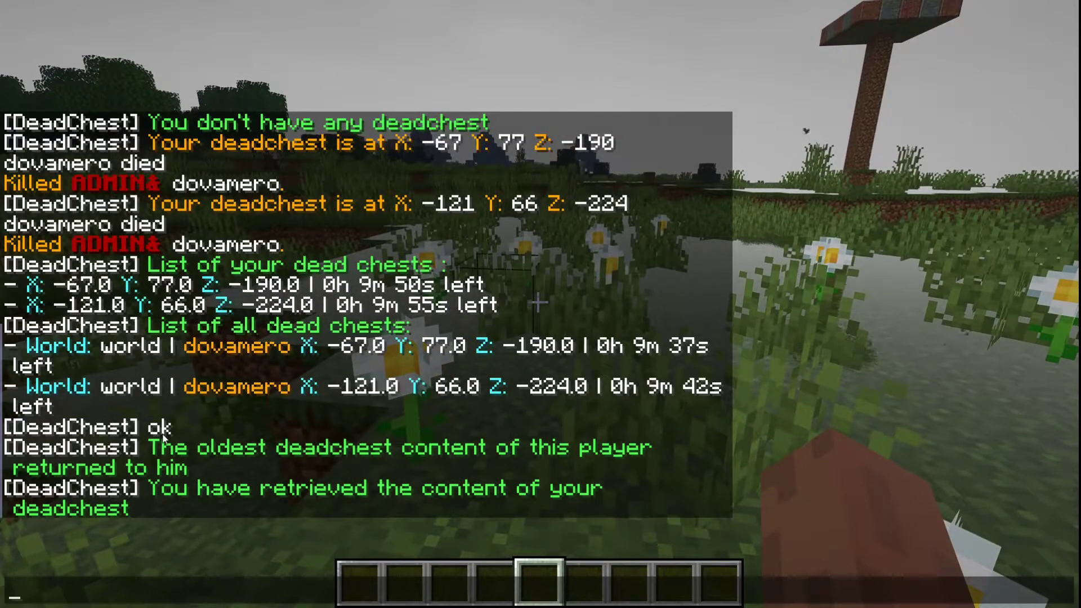
{"action": "key", "text": "Escape"}
{"action": "key", "text": "t"}
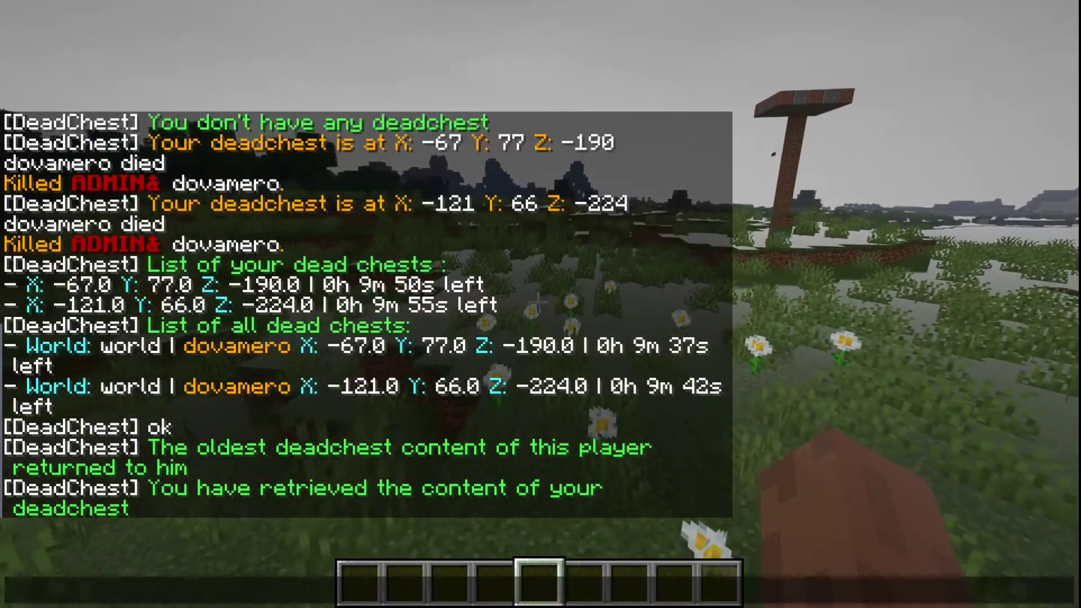
{"action": "key", "text": "Escape"}
{"action": "key", "text": "s"}
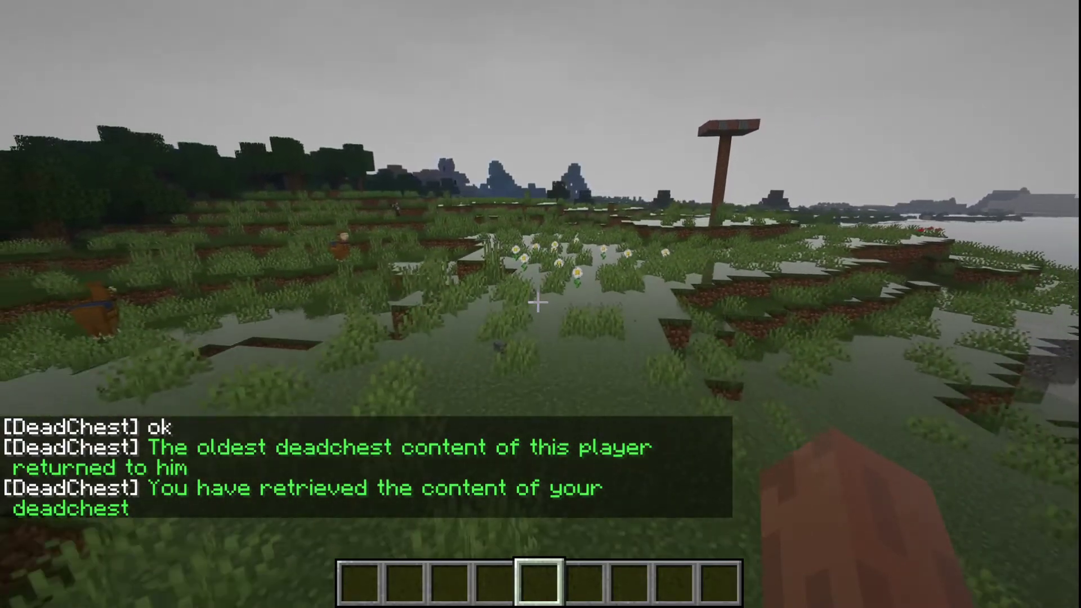
{"action": "key", "text": "w"}
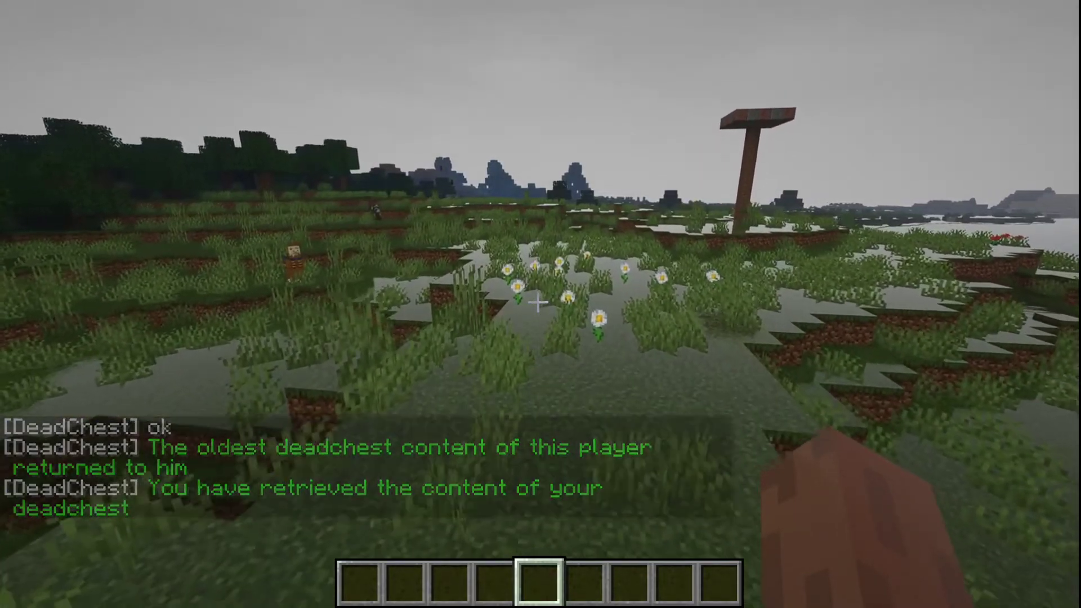
{"action": "key", "text": "s"}
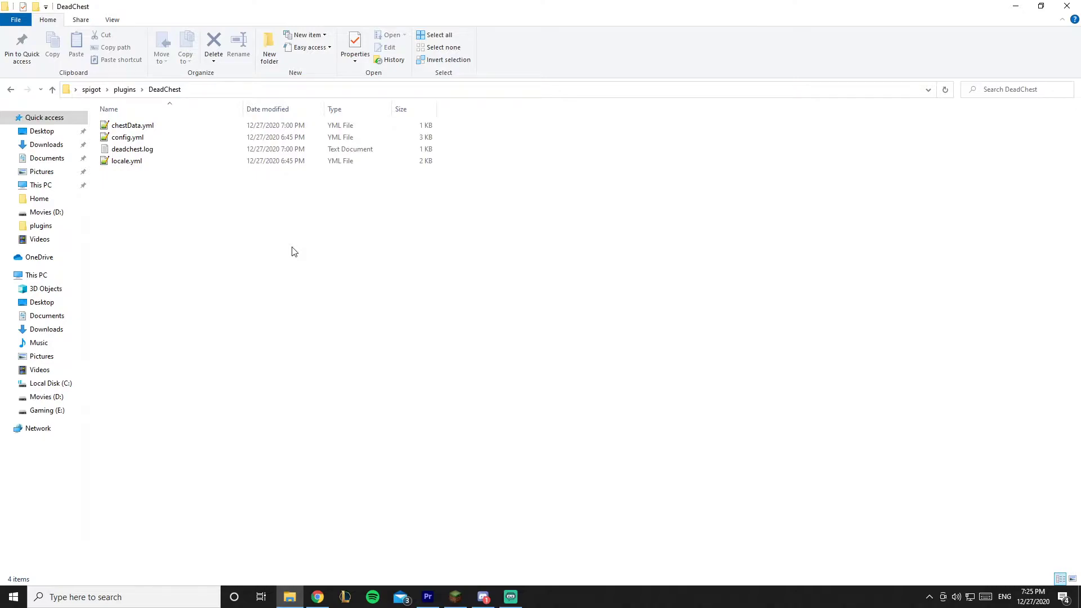
- Look over chestData.yml, config.yml and locale.yml, then open config.yml in Notepad++
{"action": "left_click", "coordinate": [188, 137]}
{"action": "left_click", "coordinate": [184, 127]}
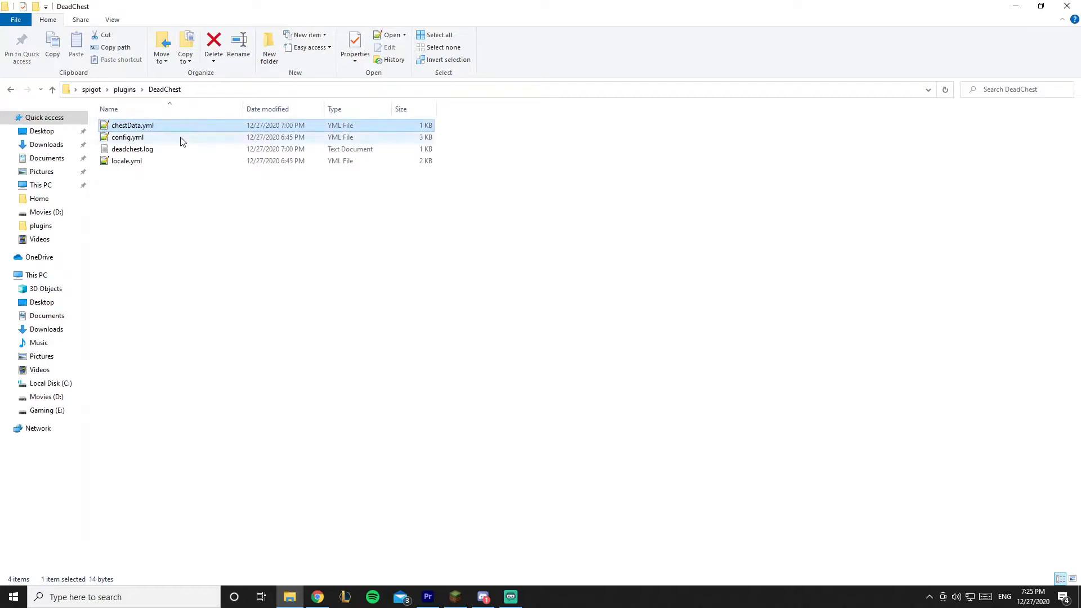
{"action": "left_click", "coordinate": [181, 138]}
{"action": "left_click", "coordinate": [175, 162]}
{"action": "double_click", "coordinate": [171, 138]}
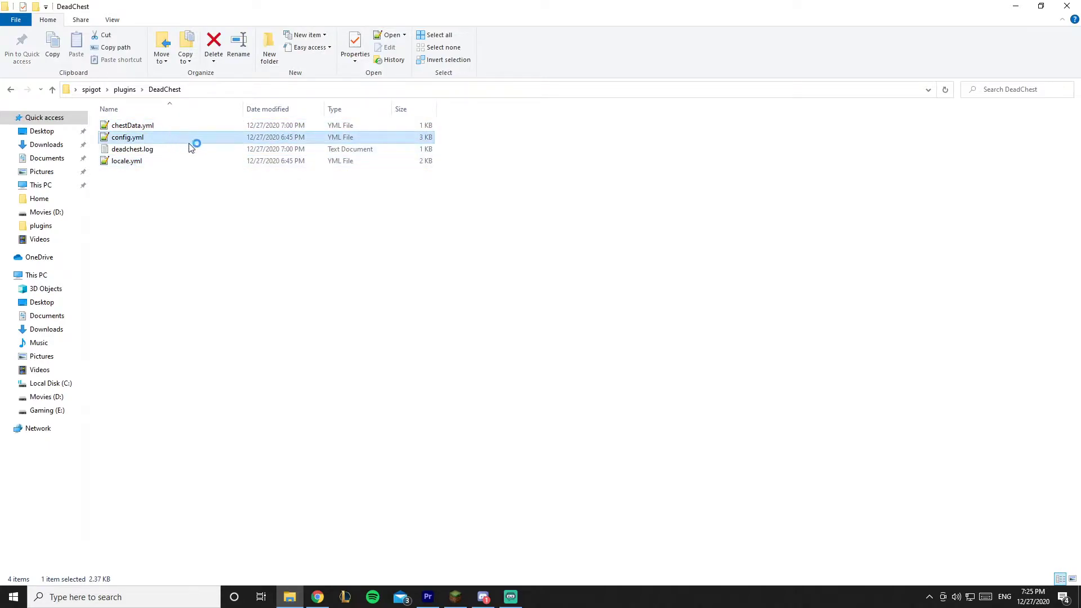
{"action": "scroll", "coordinate": [392, 221], "scroll_direction": "up", "scroll_amount": 12}
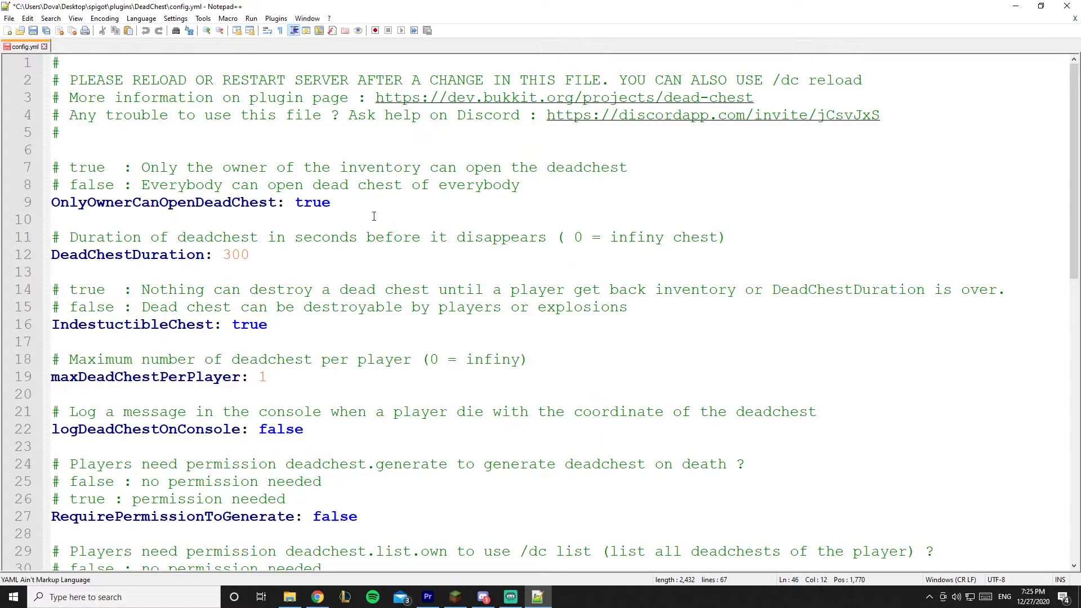
{"action": "left_click", "coordinate": [367, 194]}
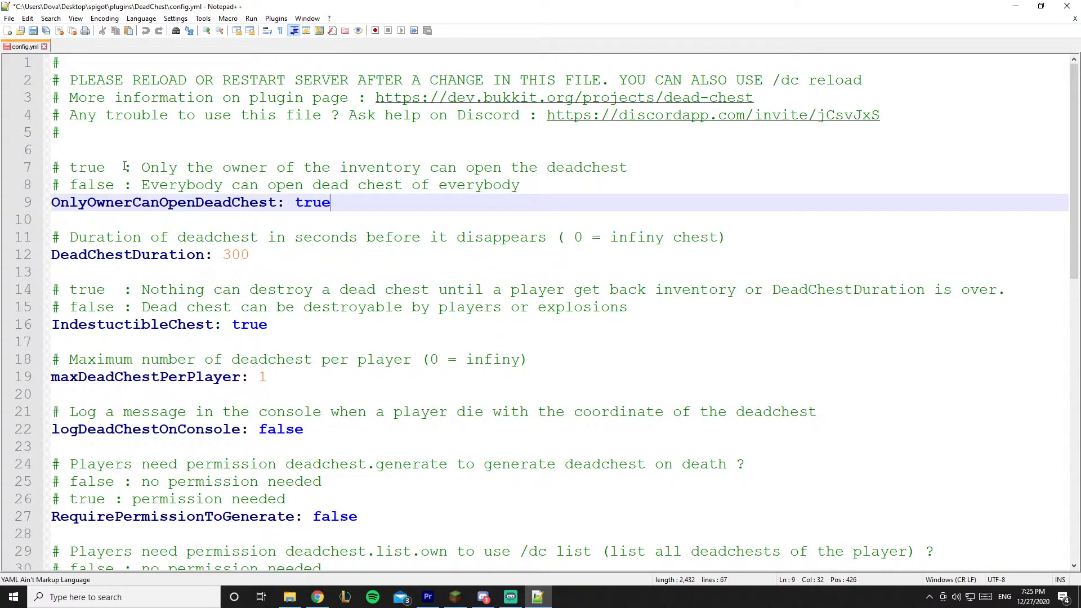
{"action": "left_click_drag", "start_coordinate": [65, 164], "coordinate": [316, 183]}
{"action": "left_click", "coordinate": [414, 204]}
{"action": "double_click", "coordinate": [319, 198]}
{"action": "type", "text": "false"}
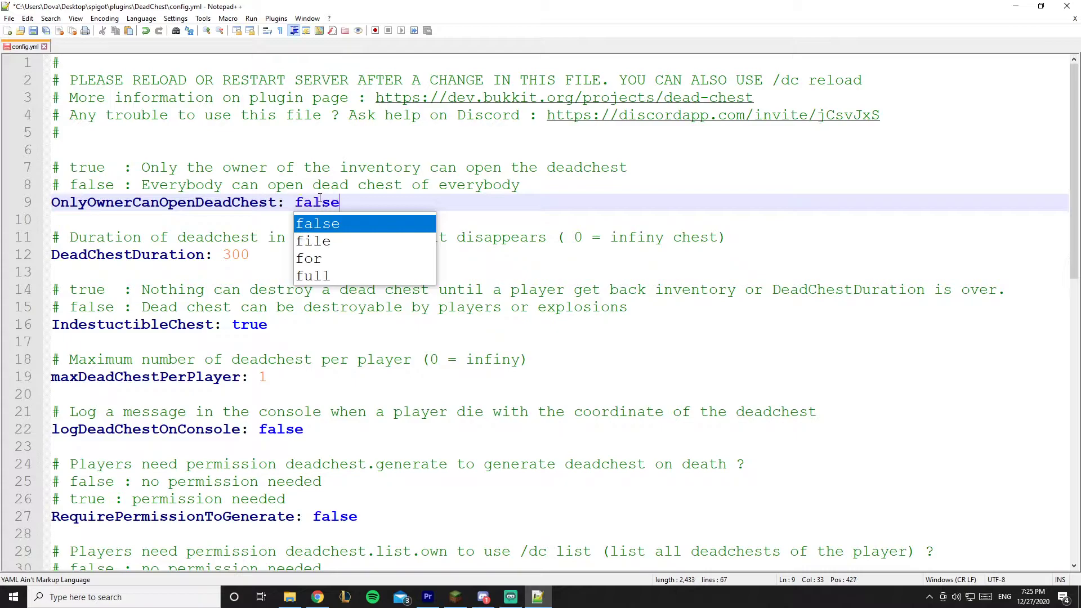
{"action": "key", "text": "ctrl+a"}
{"action": "double_click", "coordinate": [321, 198]}
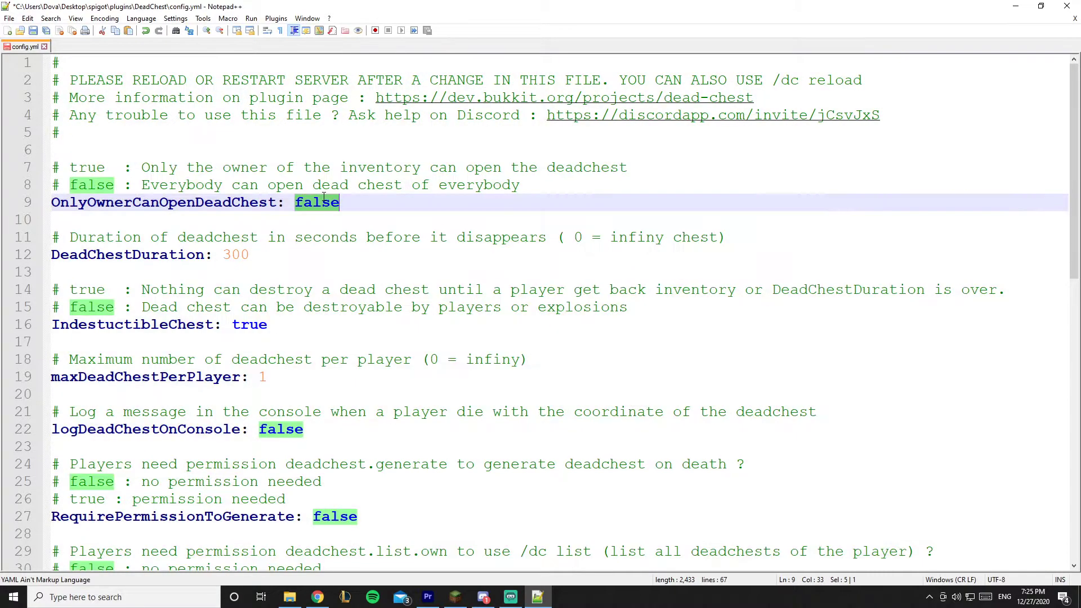
{"action": "type", "text": "true"}
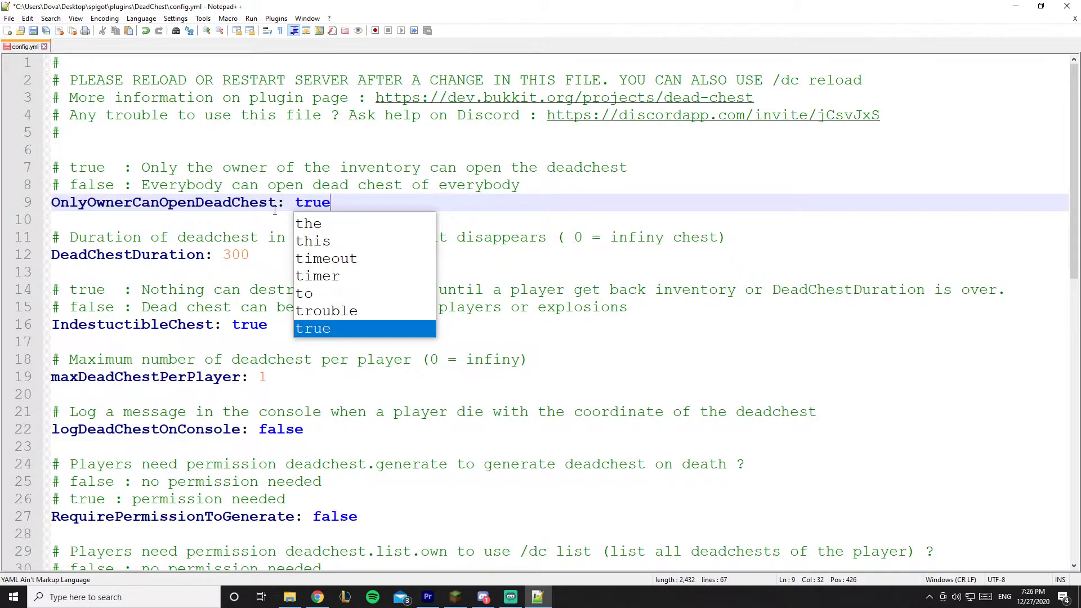
{"action": "left_click", "coordinate": [256, 257]}
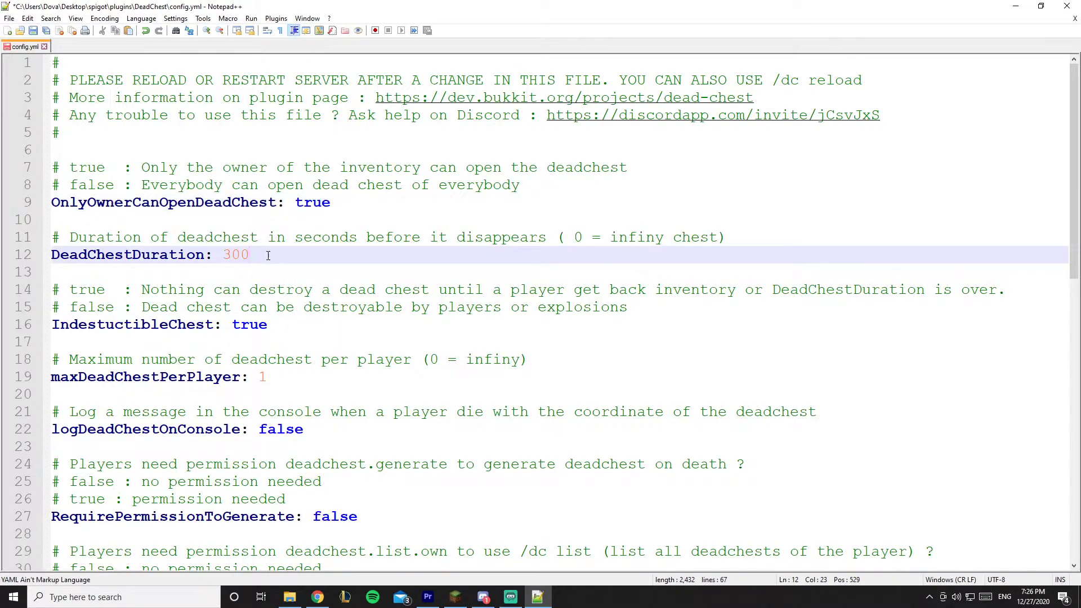
{"action": "double_click", "coordinate": [266, 254]}
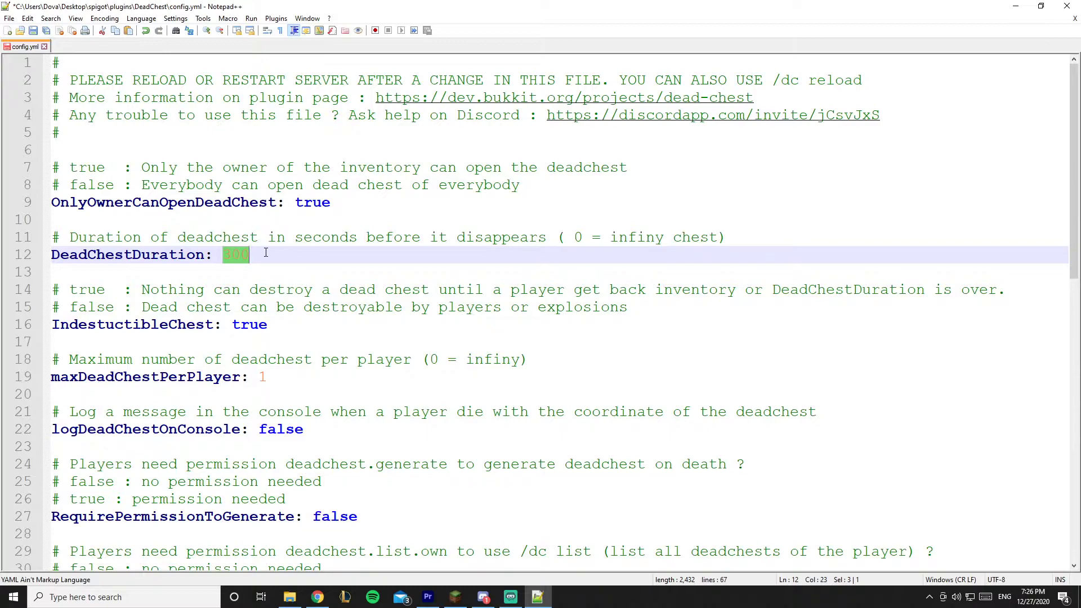
{"action": "type", "text": "0"}
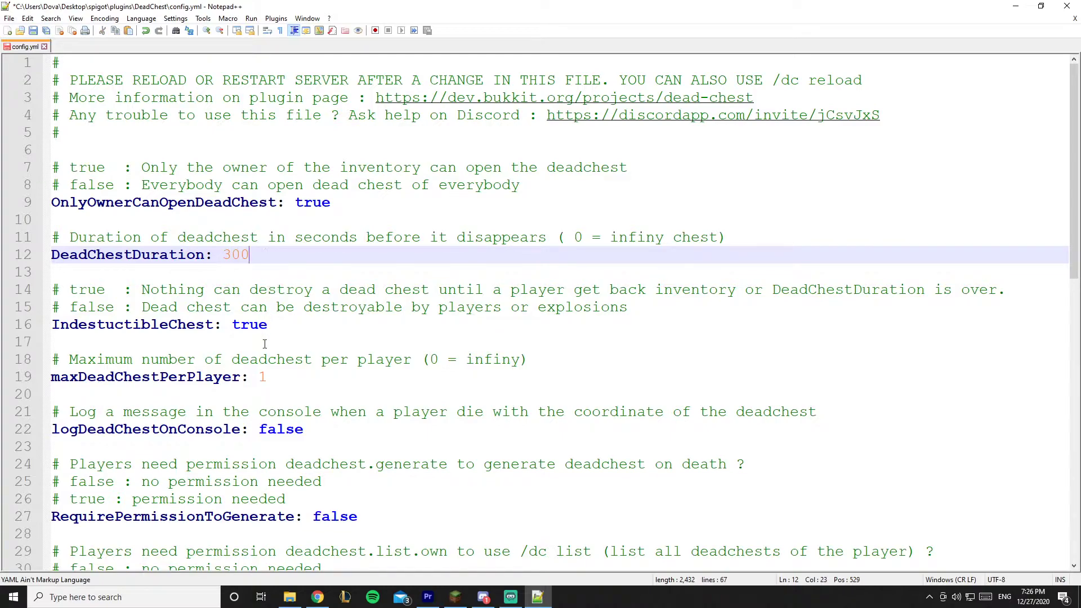
- Change IndestuctibleChest on line 16 to false, then restore it to true
{"action": "scroll", "coordinate": [165, 270], "scroll_direction": "down", "scroll_amount": 2}
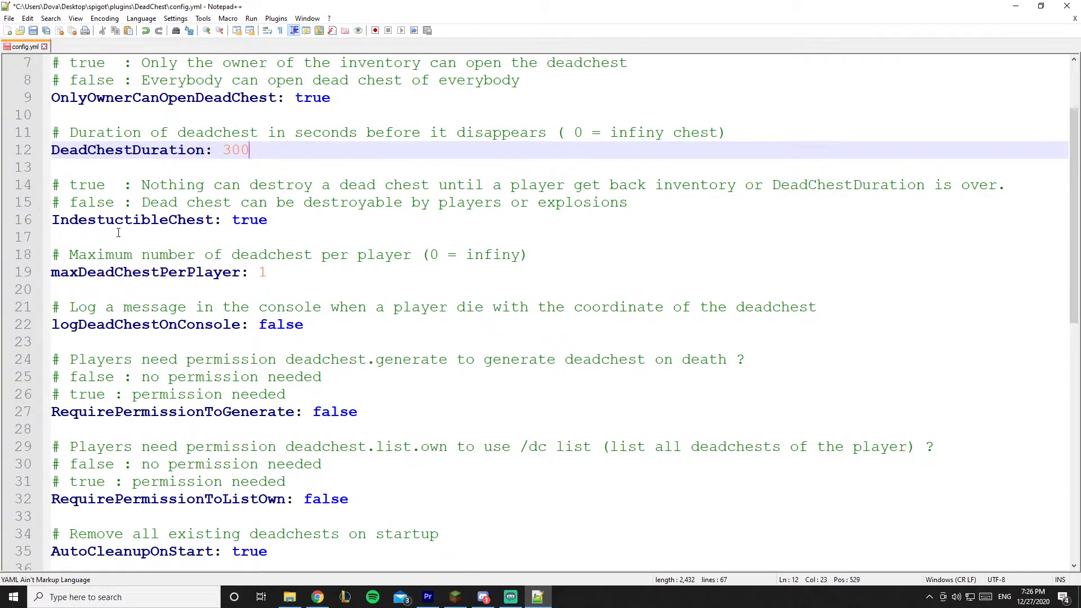
{"action": "left_click", "coordinate": [168, 221]}
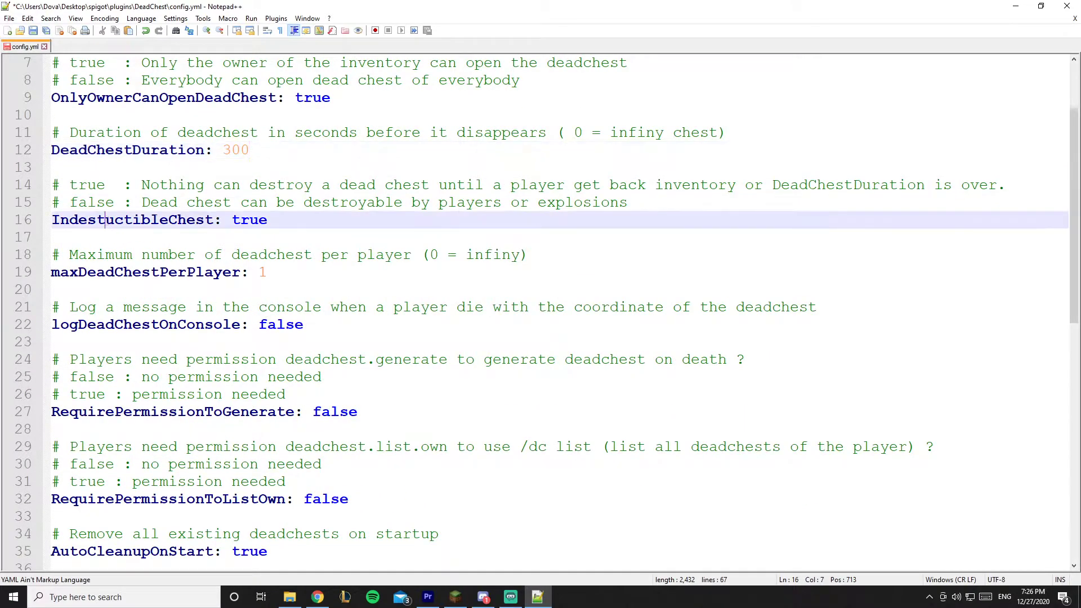
{"action": "double_click", "coordinate": [246, 219]}
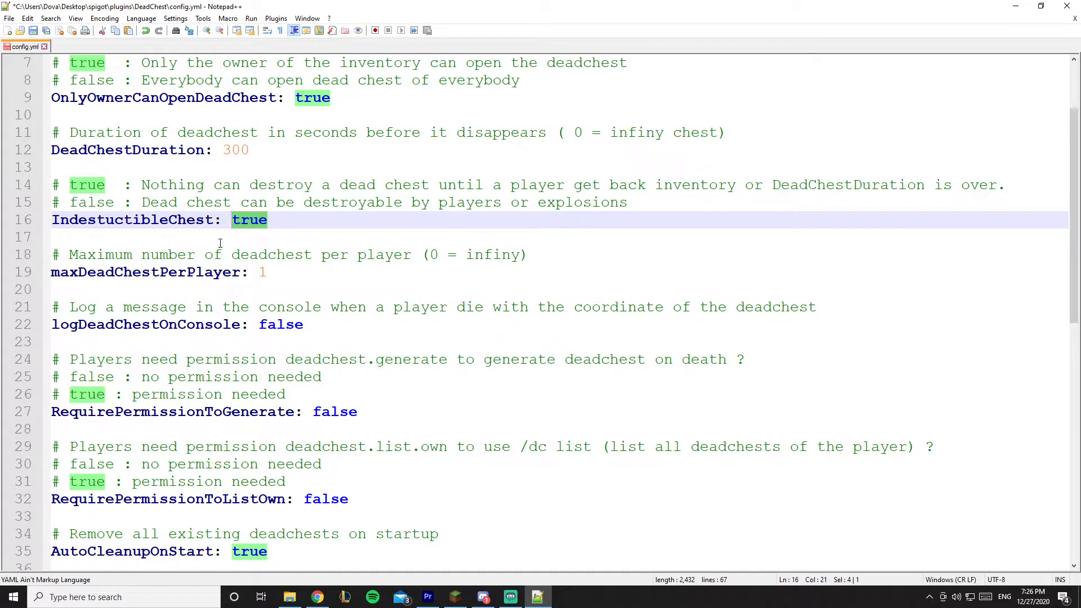
{"action": "type", "text": "false"}
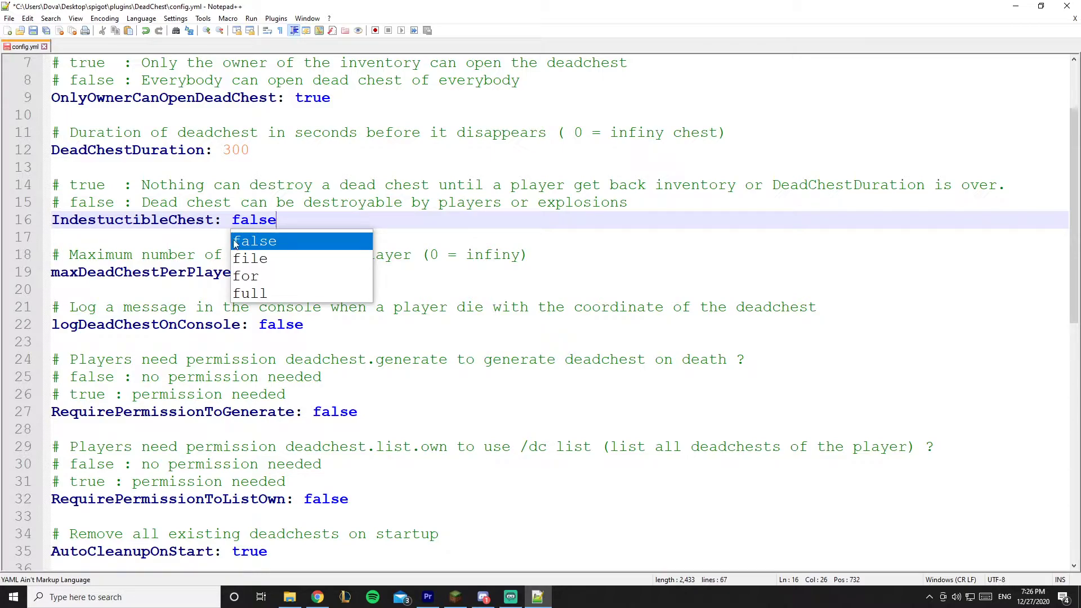
{"action": "double_click", "coordinate": [251, 219]}
{"action": "type", "text": "true"}
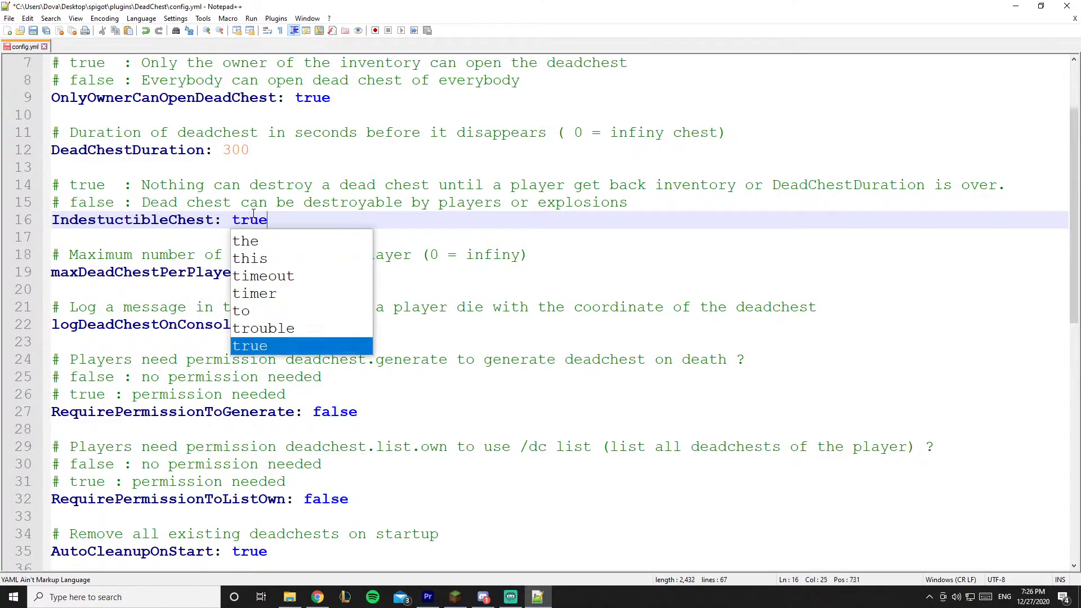
{"action": "key", "text": "Escape"}
- Change maxDeadChestPerPlayer on line 19 from 5 to 1
{"action": "left_click", "coordinate": [342, 276]}
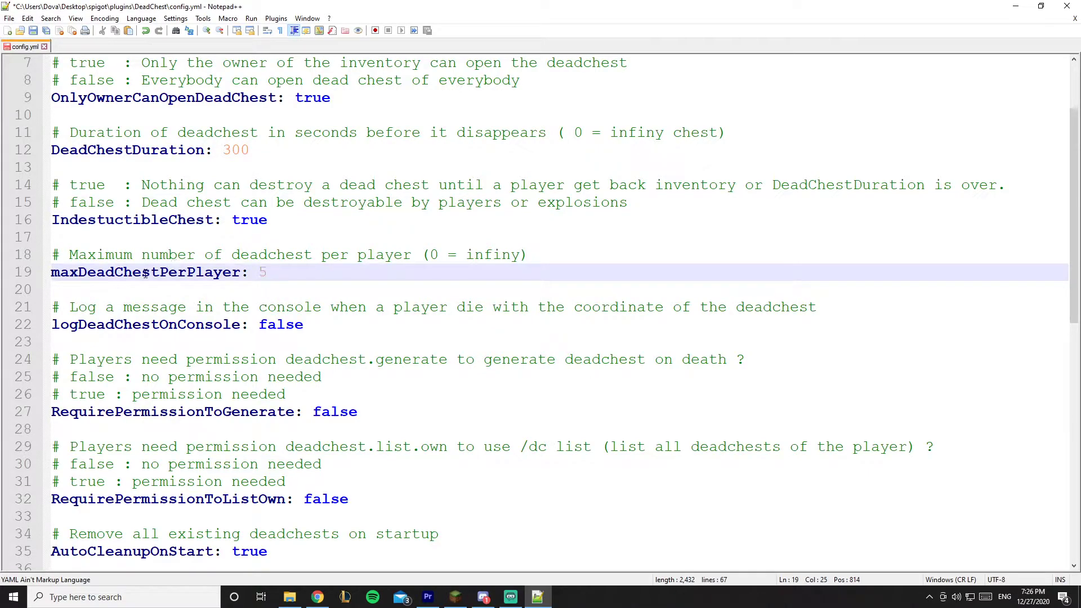
{"action": "left_click_drag", "start_coordinate": [60, 272], "coordinate": [234, 274]}
{"action": "left_click", "coordinate": [240, 274]}
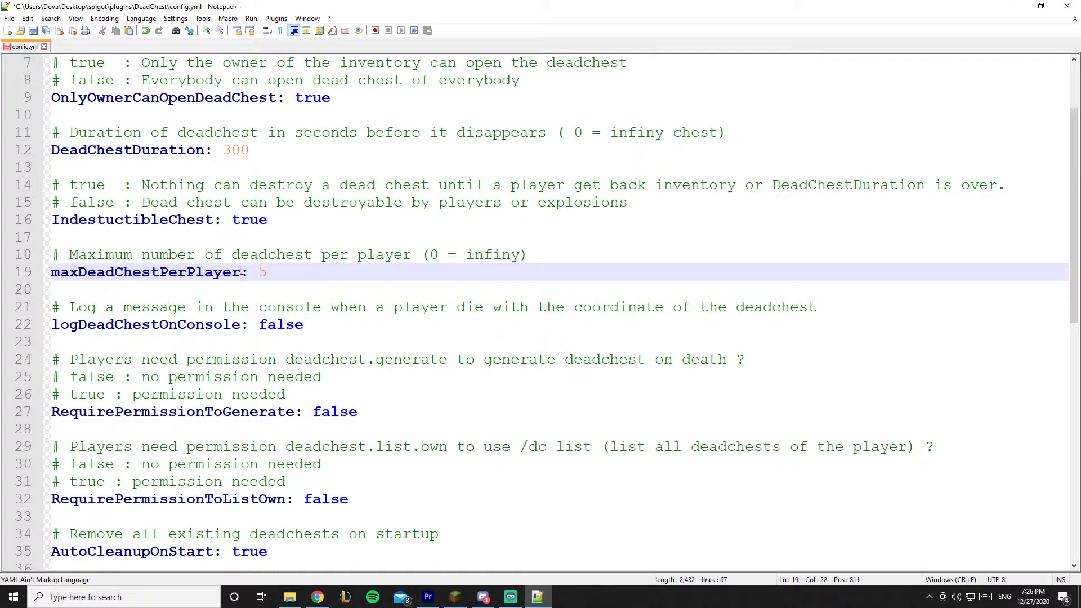
{"action": "left_click", "coordinate": [266, 274]}
{"action": "key", "text": "BackSpace"}
{"action": "type", "text": "0"}
{"action": "key", "text": "BackSpace"}
{"action": "type", "text": "1"}
{"action": "scroll", "coordinate": [286, 269], "scroll_direction": "down", "scroll_amount": 2}
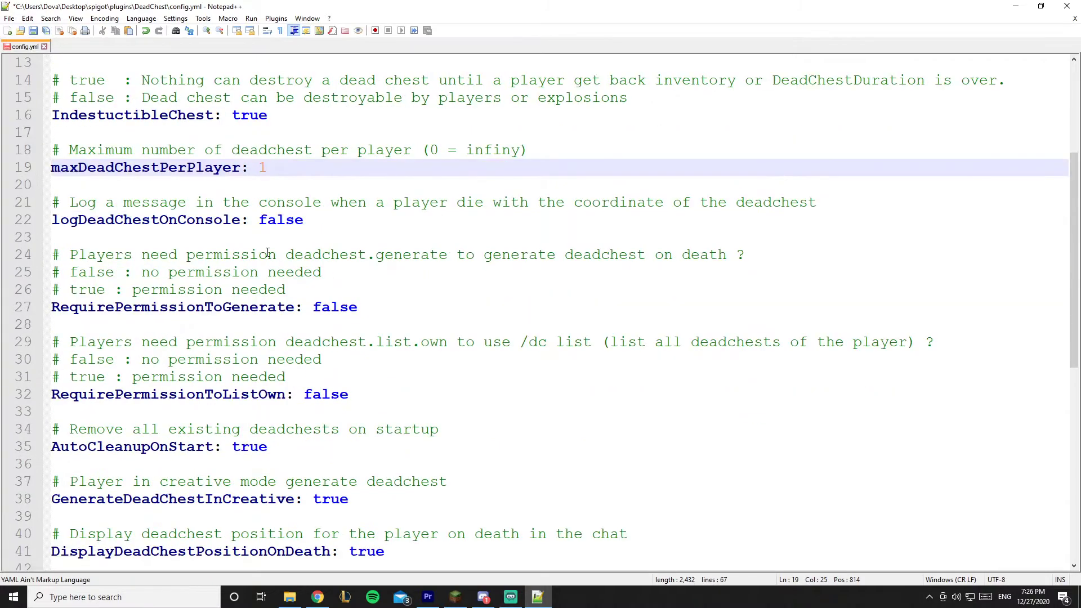
{"action": "left_click", "coordinate": [323, 203]}
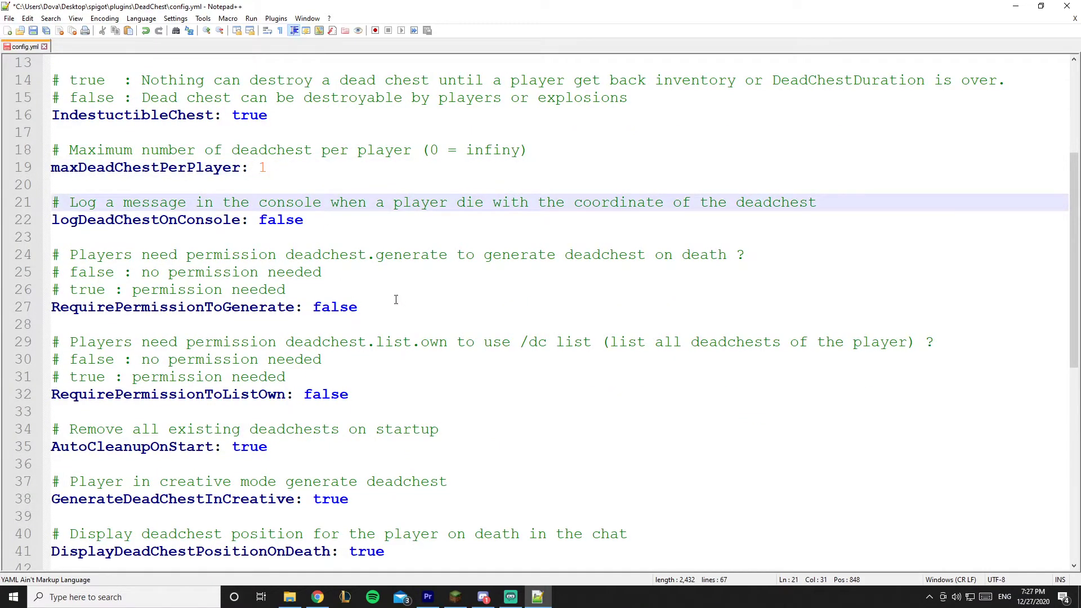
{"action": "left_click", "coordinate": [353, 221]}
{"action": "left_click", "coordinate": [386, 343]}
{"action": "left_click", "coordinate": [383, 301]}
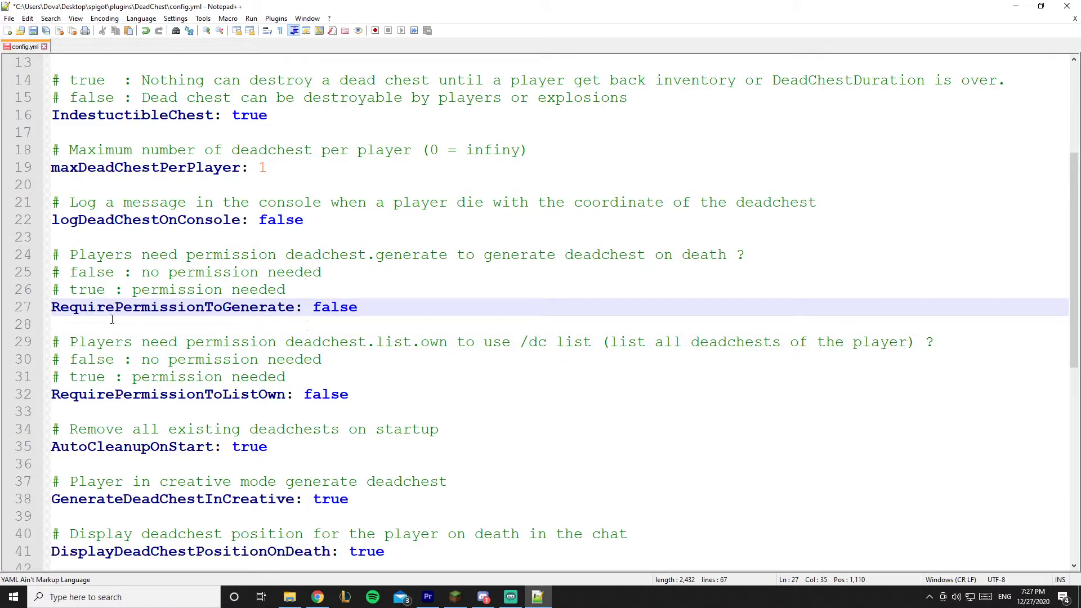
{"action": "left_click_drag", "start_coordinate": [111, 308], "coordinate": [203, 308]}
{"action": "double_click", "coordinate": [203, 308]}
{"action": "left_click", "coordinate": [323, 308]}
{"action": "left_click", "coordinate": [331, 304]}
{"action": "double_click", "coordinate": [350, 309]}
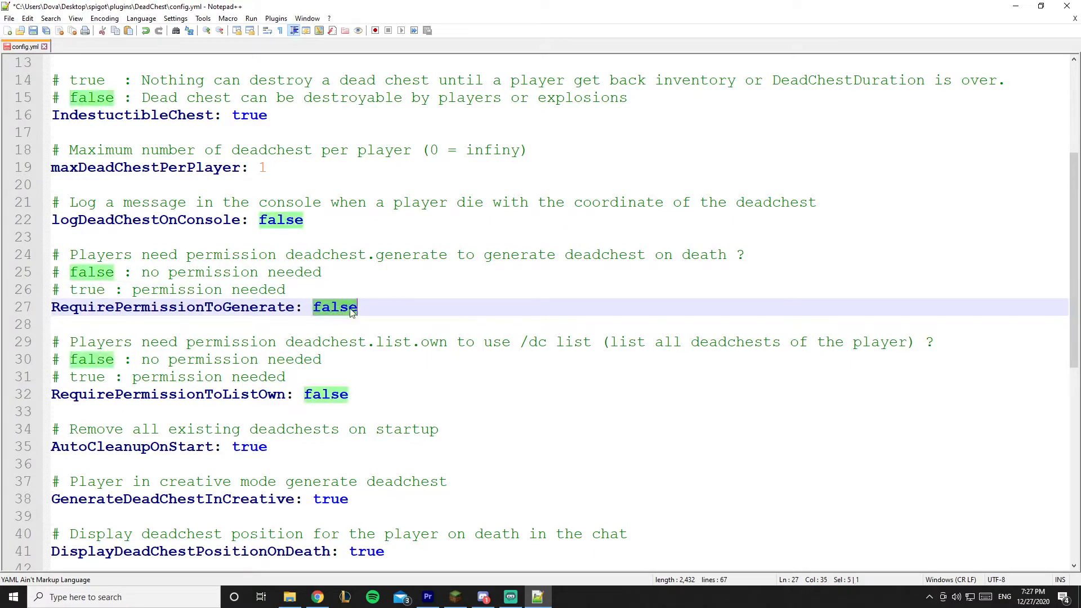
{"action": "left_click", "coordinate": [328, 304]}
{"action": "left_click_drag", "start_coordinate": [286, 257], "coordinate": [448, 257]}
{"action": "left_click", "coordinate": [360, 307]}
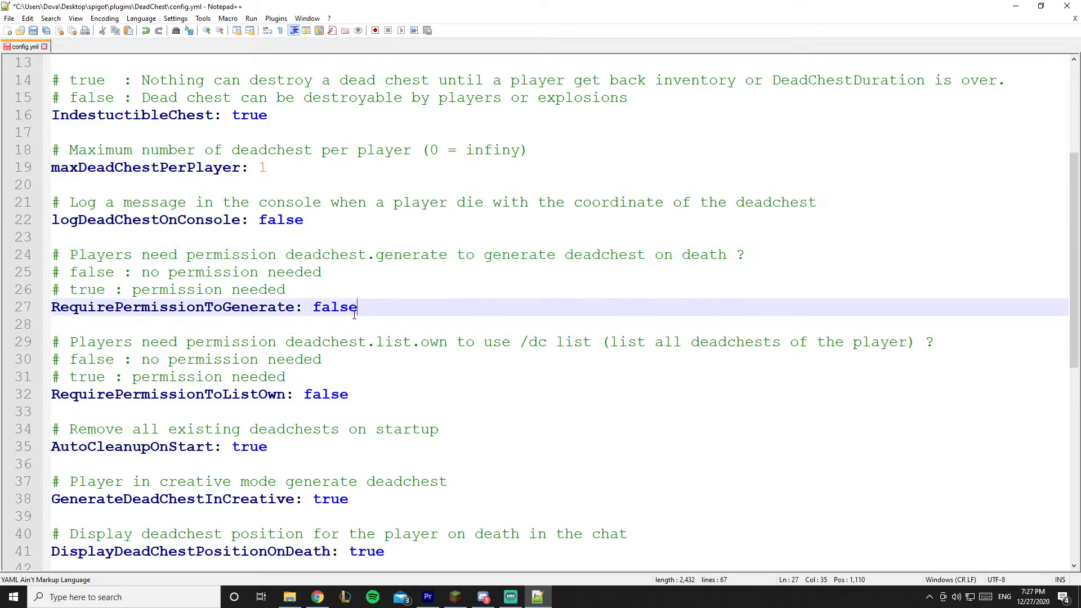
{"action": "double_click", "coordinate": [360, 306]}
{"action": "type", "text": "false"}
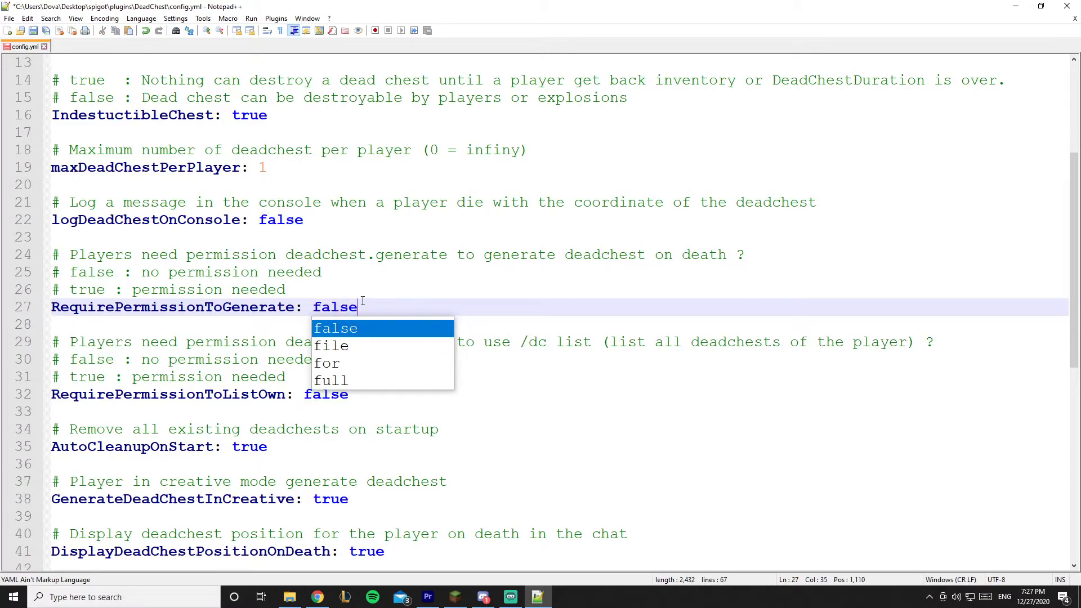
{"action": "key", "text": "Escape"}
{"action": "key", "text": "Down"}
{"action": "key", "text": "Down"}
{"action": "key", "text": "Down"}
{"action": "key", "text": "Down"}
{"action": "key", "text": "Down"}
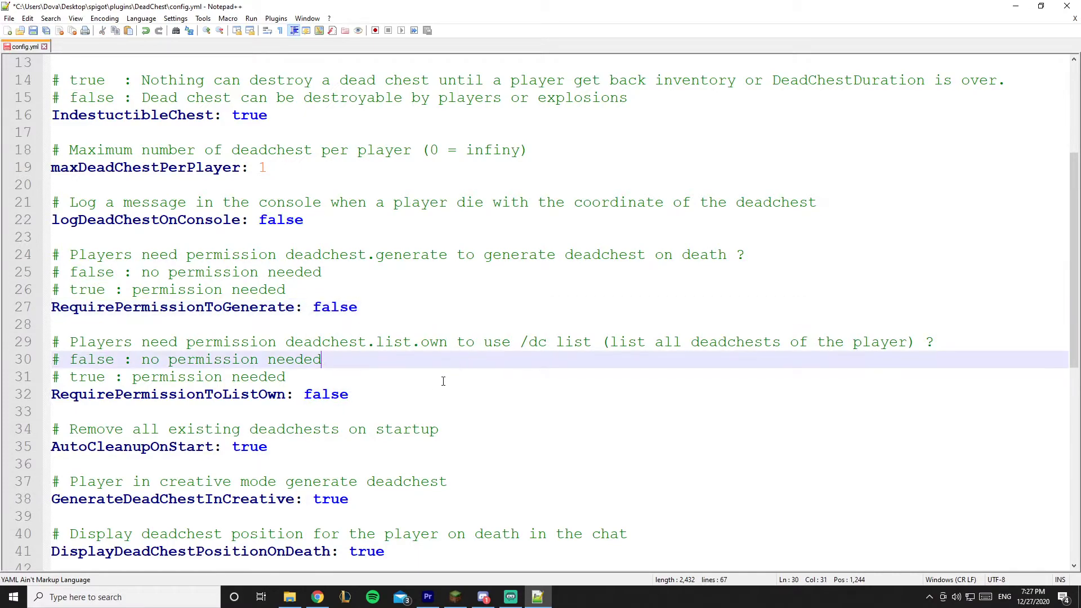
{"action": "scroll", "coordinate": [328, 289], "scroll_direction": "down", "scroll_amount": 4}
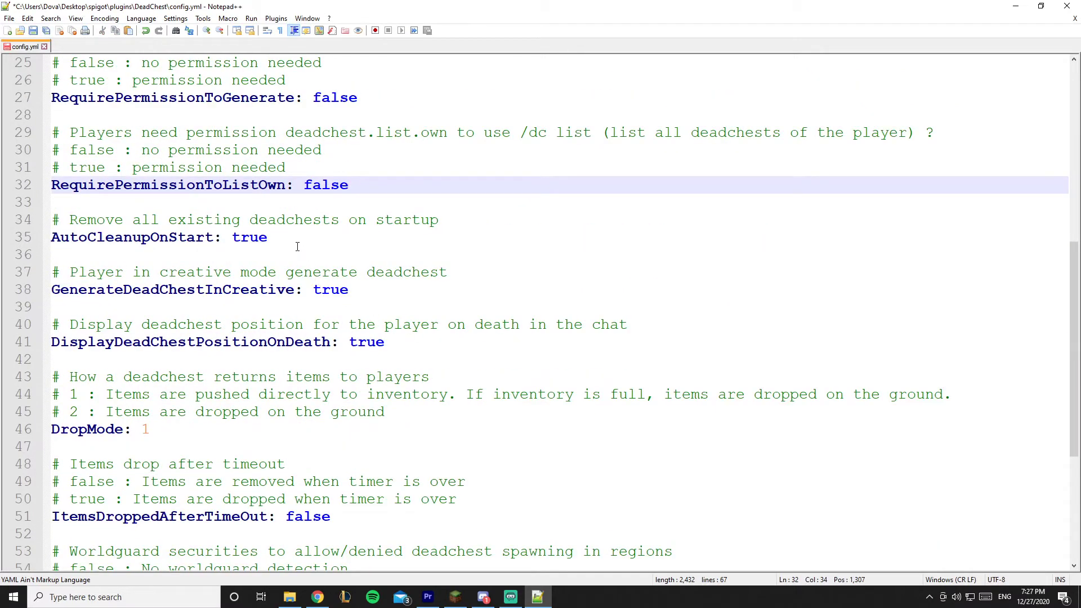
{"action": "left_click", "coordinate": [297, 247]}
{"action": "double_click", "coordinate": [250, 238]}
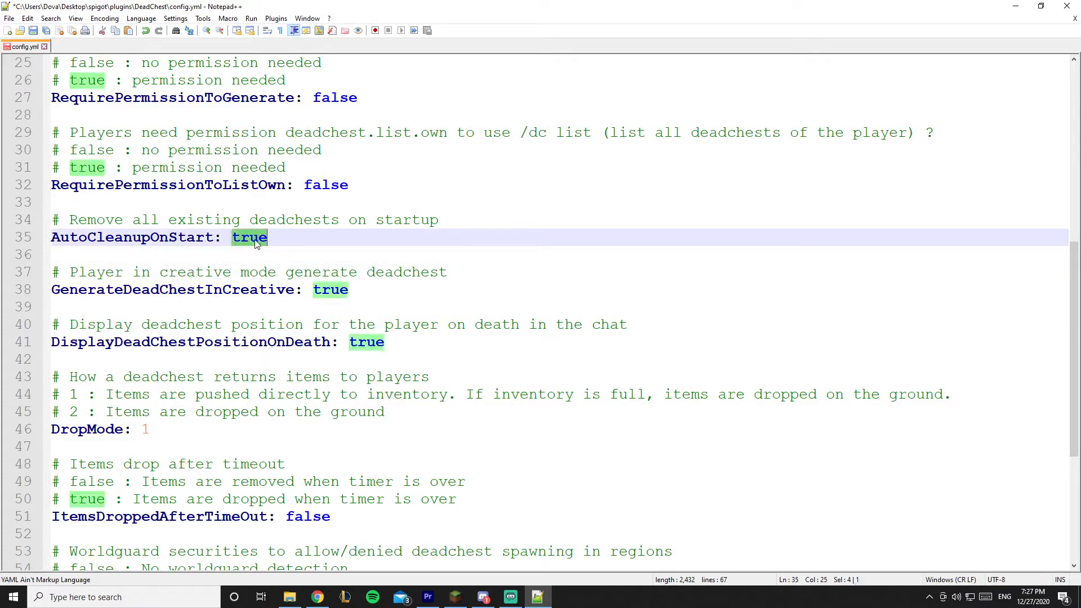
{"action": "type", "text": "false"}
{"action": "double_click", "coordinate": [255, 238]}
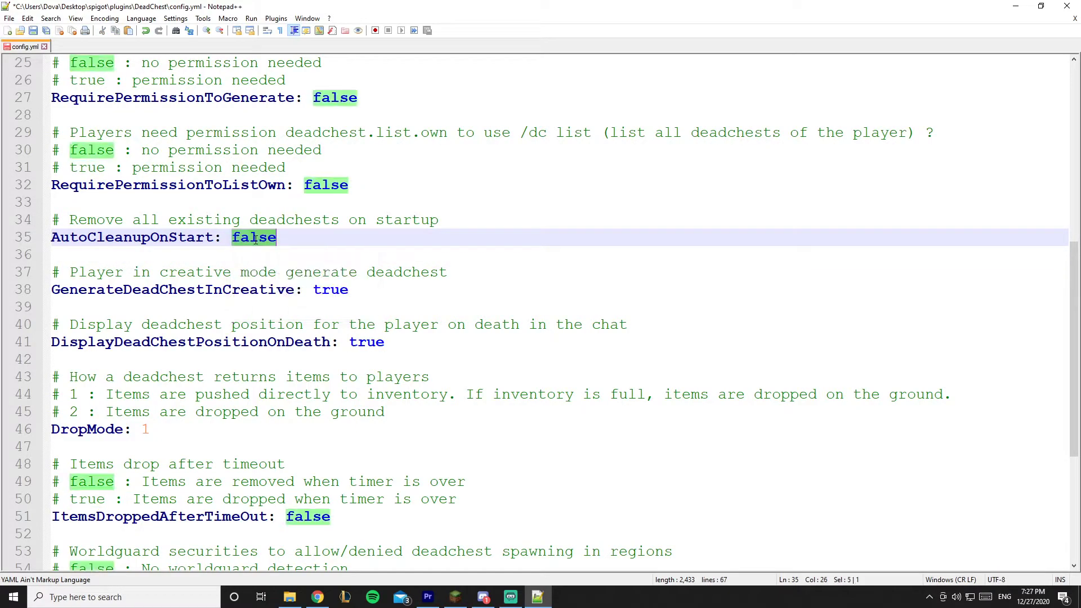
{"action": "type", "text": "true"}
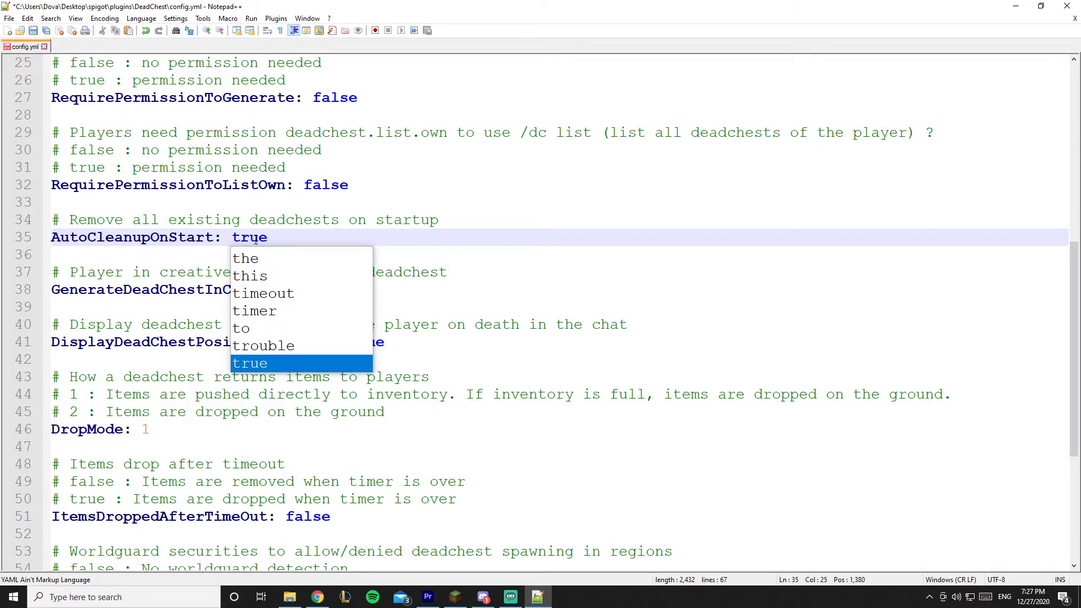
{"action": "left_click", "coordinate": [271, 237]}
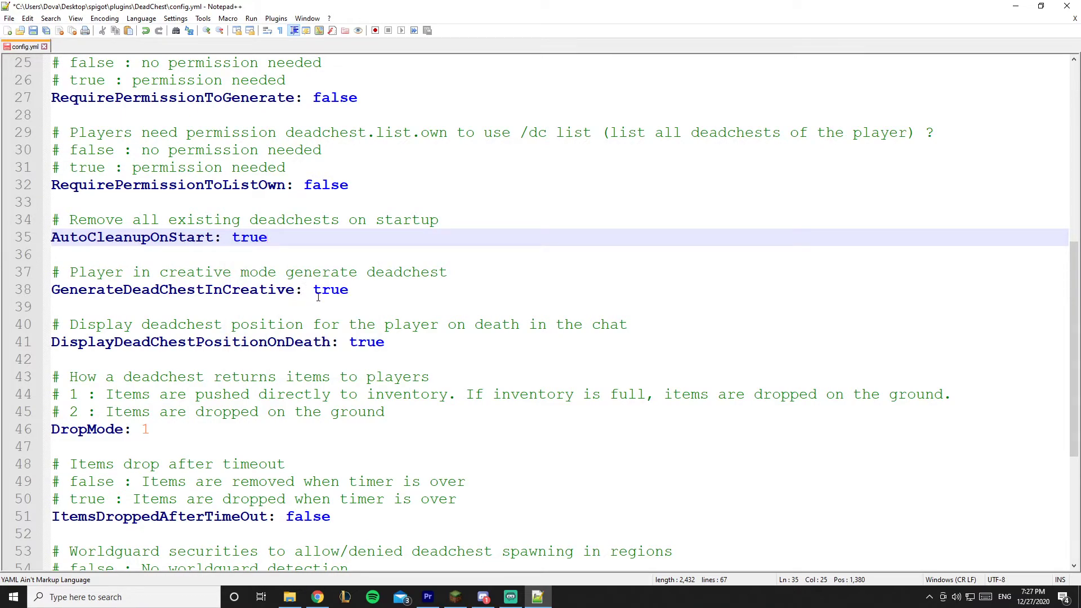
{"action": "scroll", "coordinate": [320, 298], "scroll_direction": "down", "scroll_amount": 2}
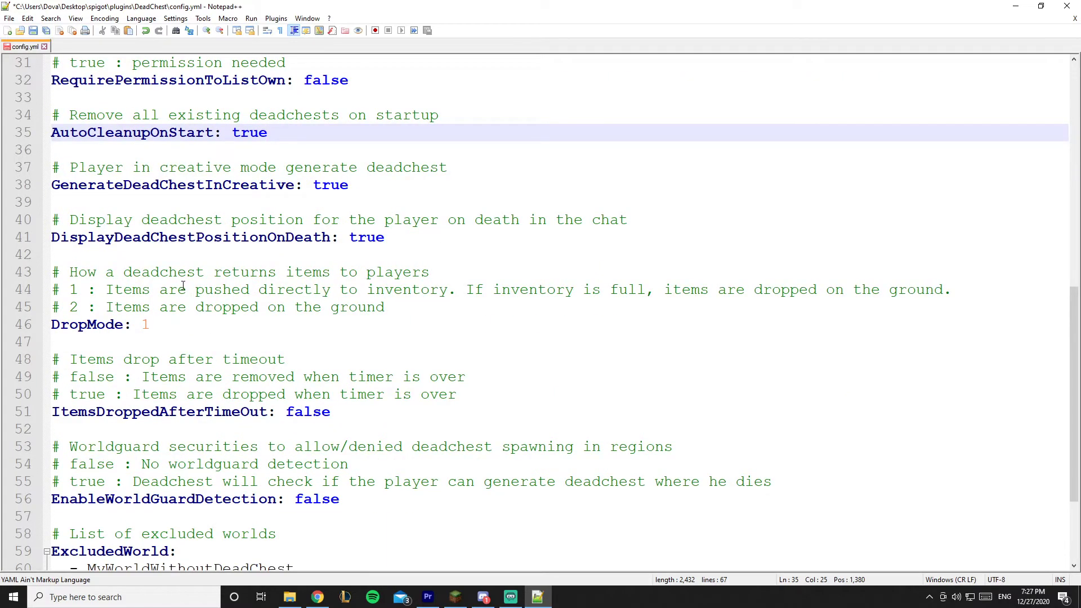
{"action": "left_click_drag", "start_coordinate": [60, 237], "coordinate": [325, 237]}
{"action": "left_click", "coordinate": [386, 237]}
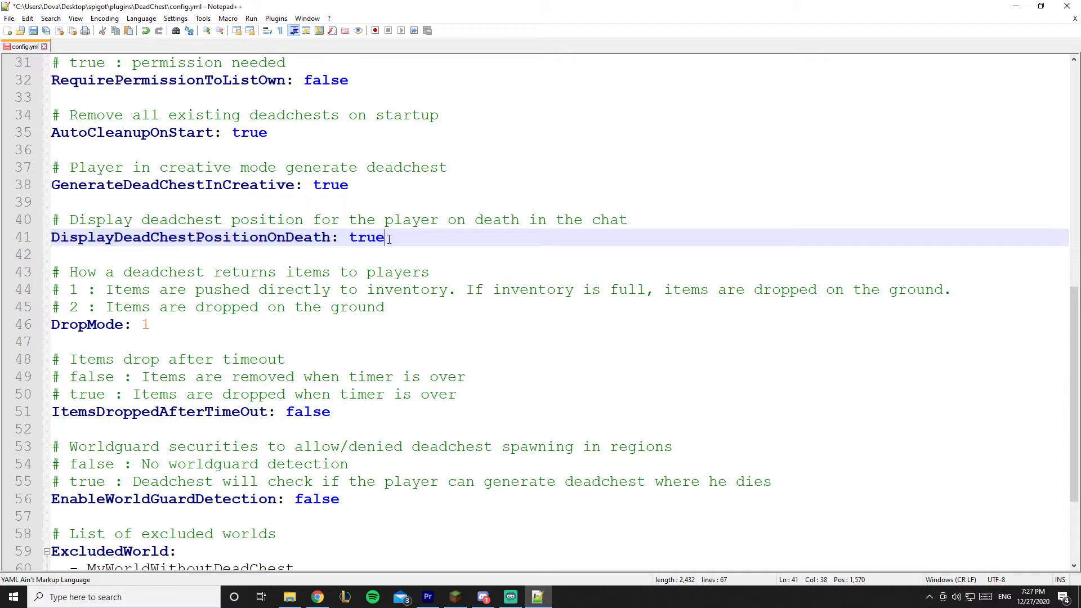
{"action": "double_click", "coordinate": [372, 237]}
{"action": "left_click", "coordinate": [349, 237]}
{"action": "double_click", "coordinate": [365, 236]}
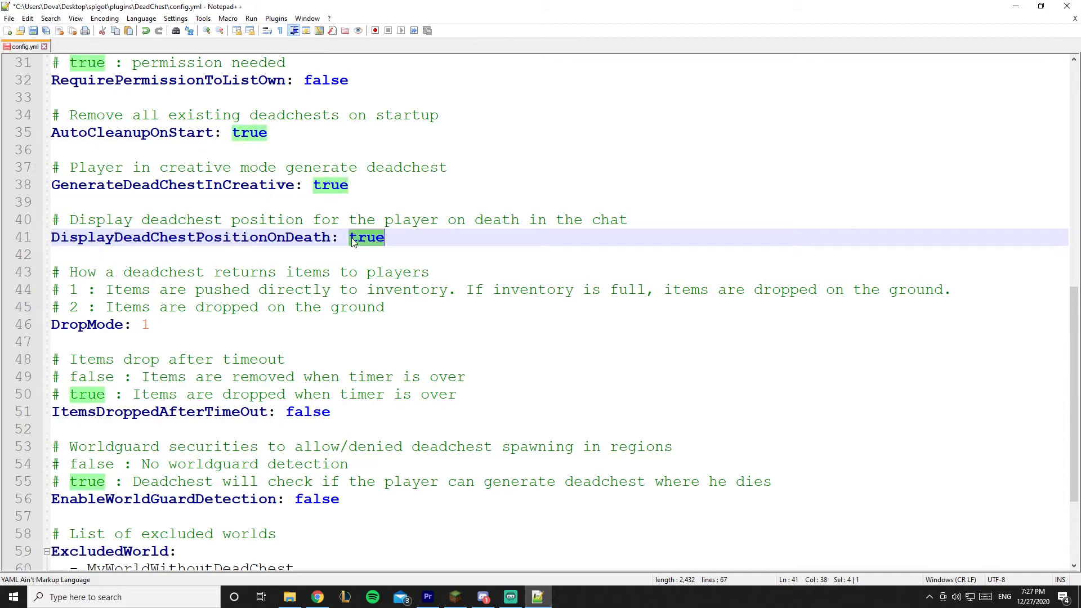
{"action": "left_click", "coordinate": [176, 329]}
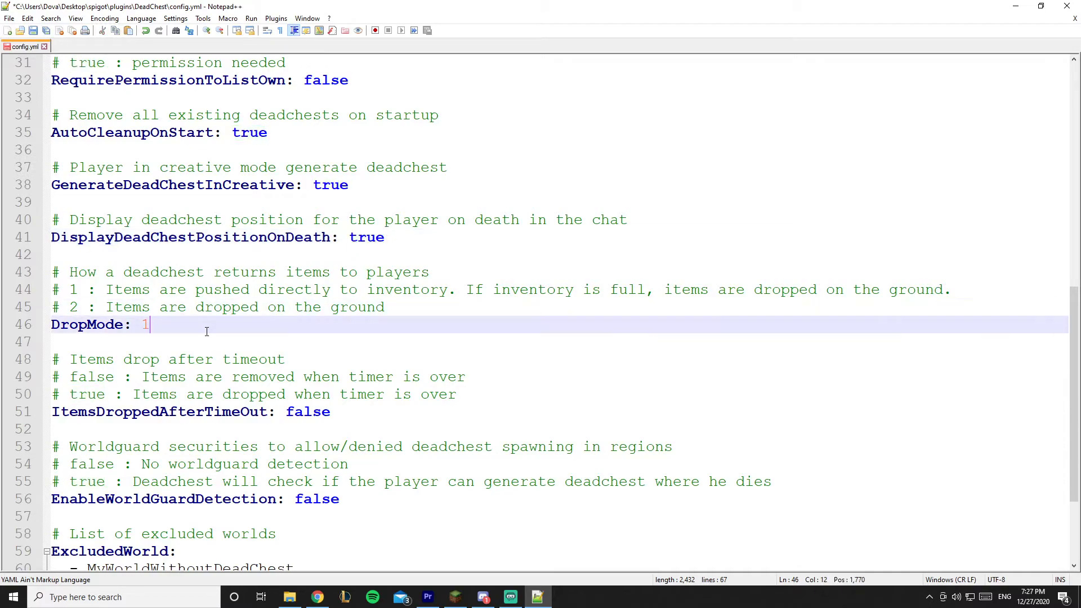
{"action": "double_click", "coordinate": [96, 324]}
{"action": "key", "text": "End"}
{"action": "left_click", "coordinate": [74, 289]}
{"action": "left_click", "coordinate": [74, 307]}
{"action": "left_click", "coordinate": [150, 325]}
{"action": "key", "text": "BackSpace"}
{"action": "type", "text": "2"}
{"action": "key", "text": "BackSpace"}
{"action": "type", "text": "1"}
{"action": "scroll", "coordinate": [266, 380], "scroll_direction": "down", "scroll_amount": 2}
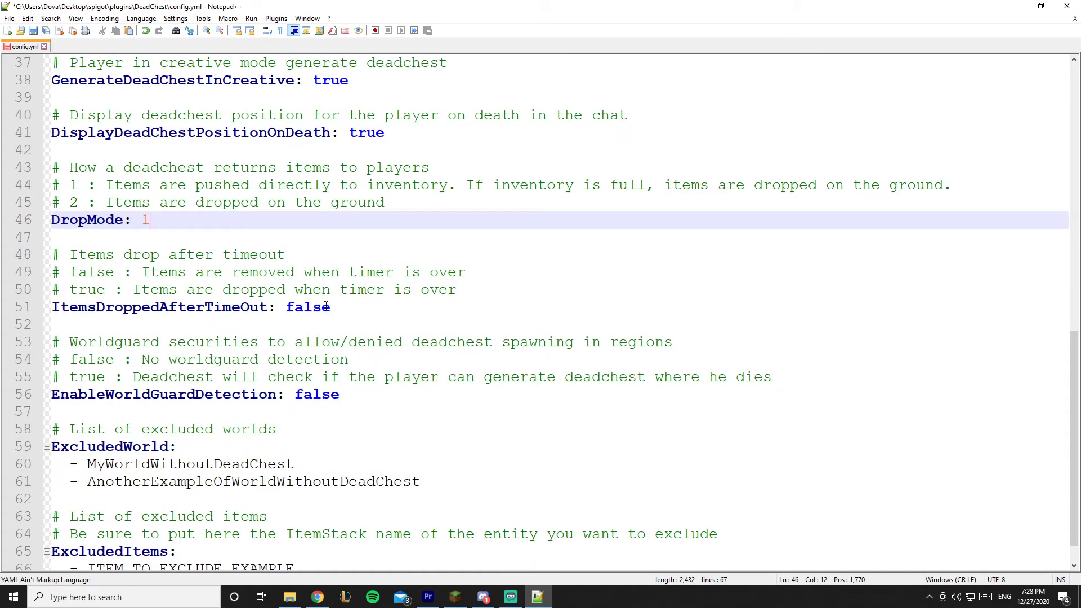
{"action": "scroll", "coordinate": [425, 394], "scroll_direction": "down", "scroll_amount": 1}
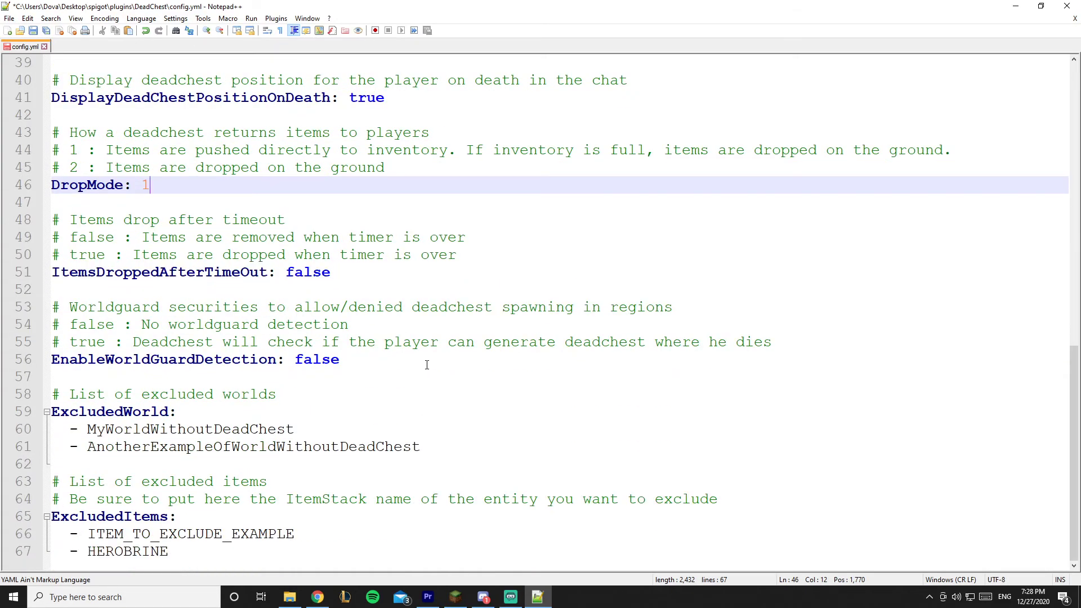
- Minimize Notepad++ so the DeadChest folder in File Explorer is back in front
{"action": "left_click", "coordinate": [1015, 6]}
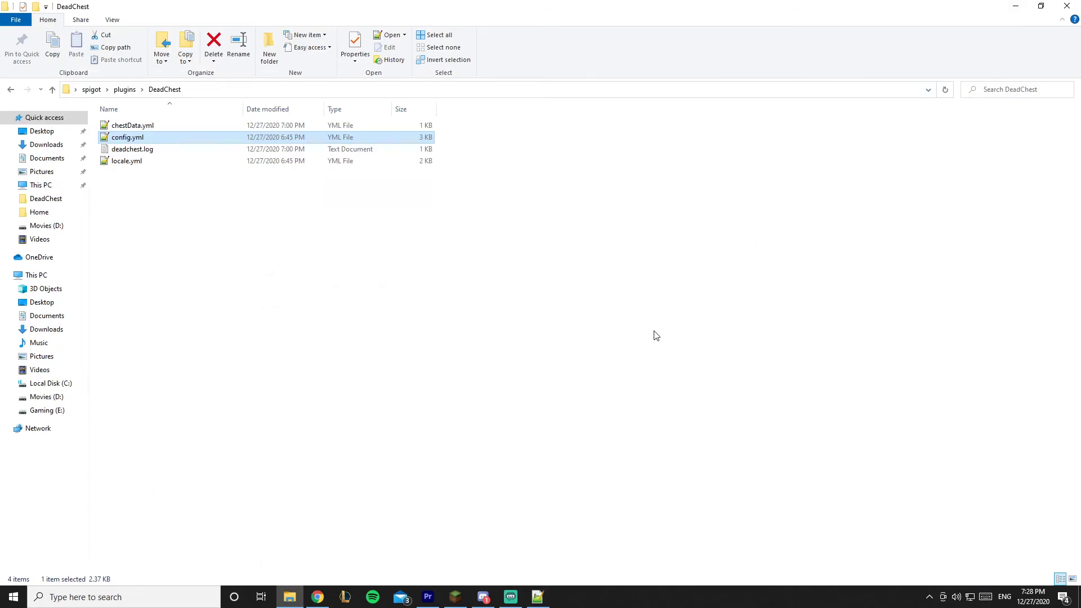